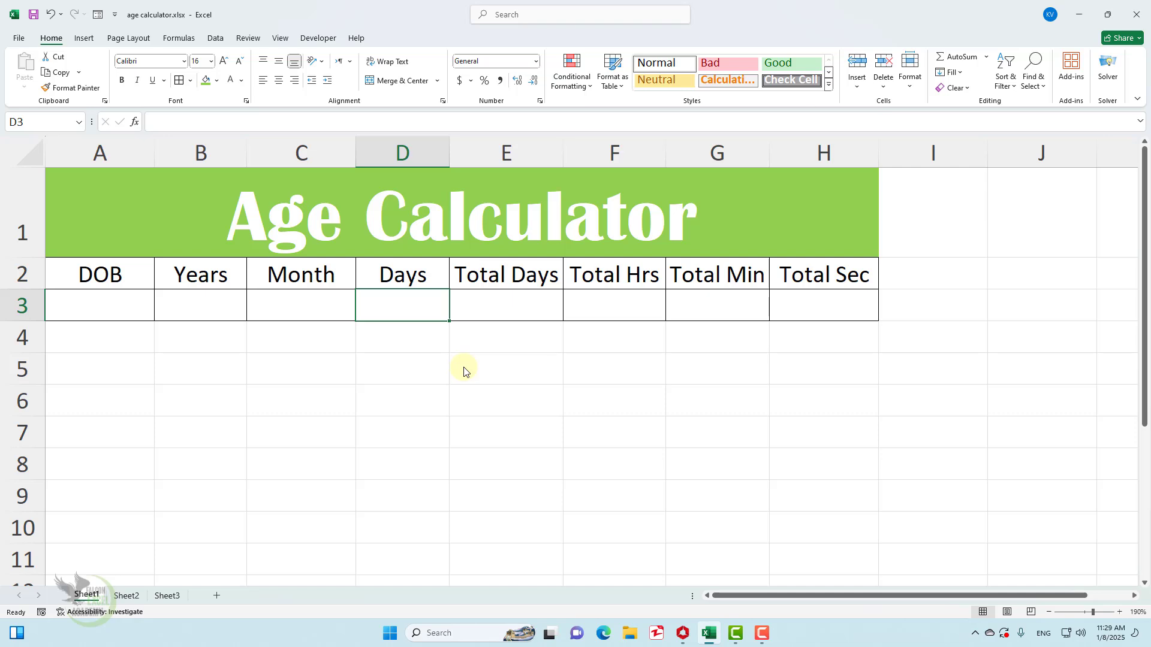
Step: Enter the date of birth in cell A3 under the DOB heading
key("Left")
key("Left")
key("Left")
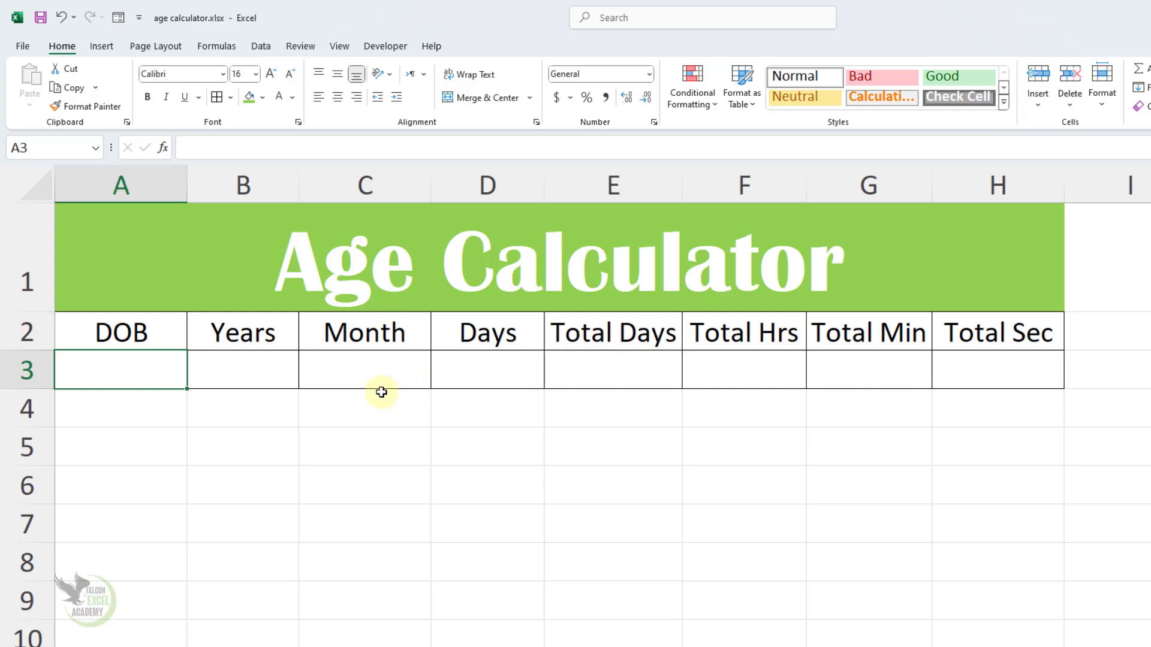
type("03-")
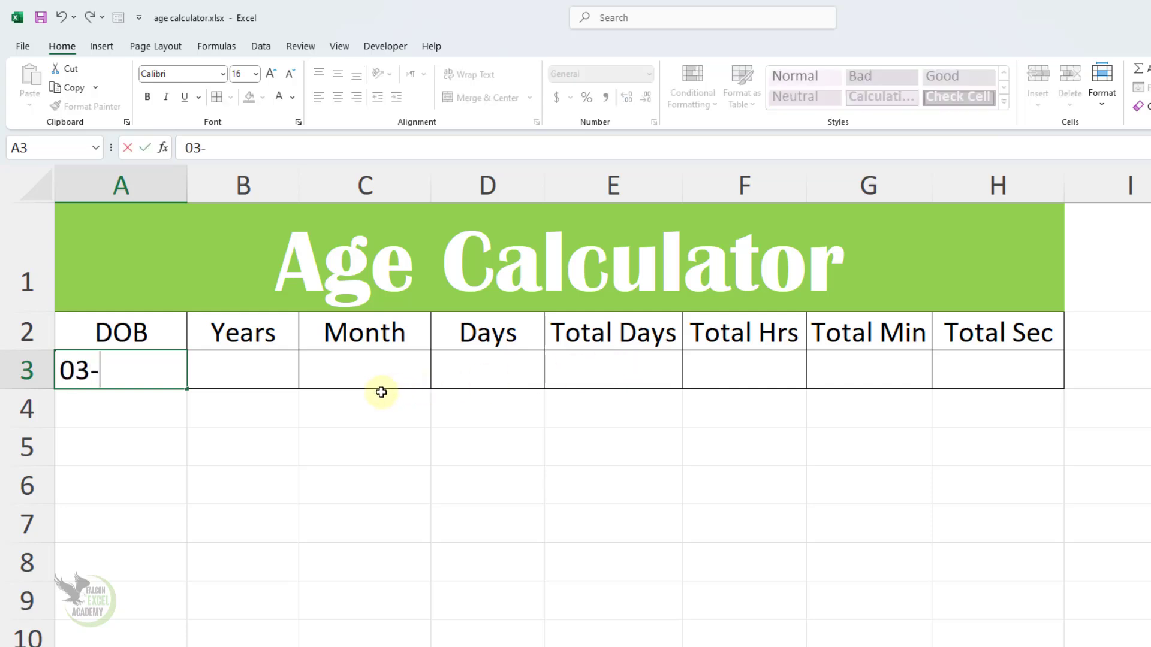
type("05-1999")
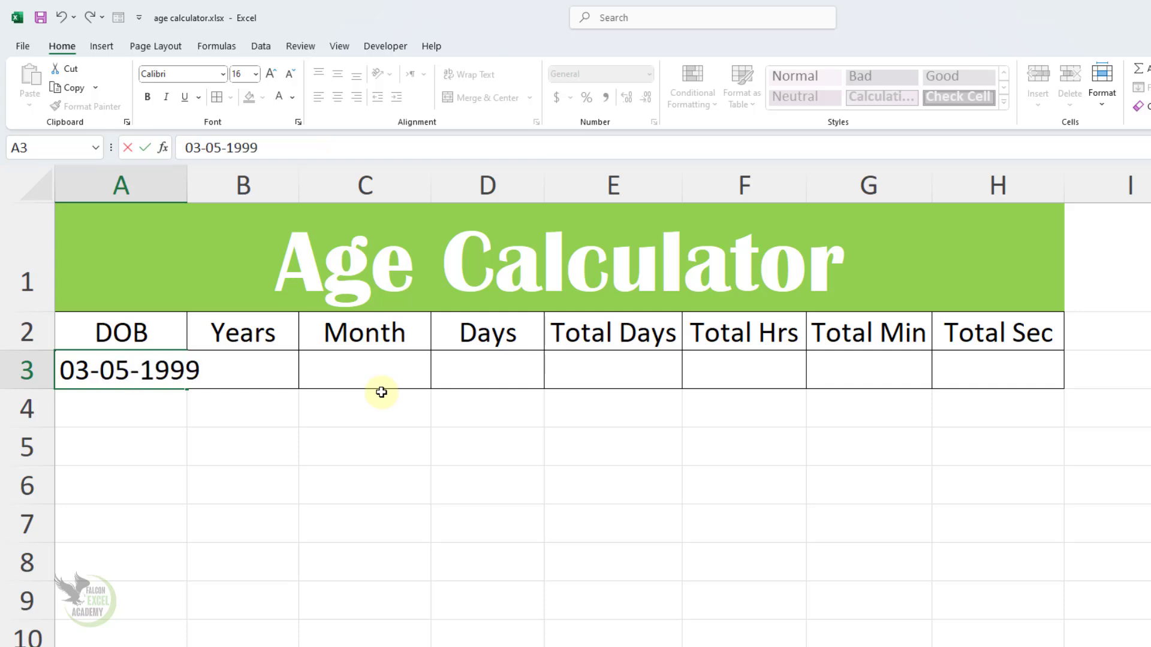
key("Return")
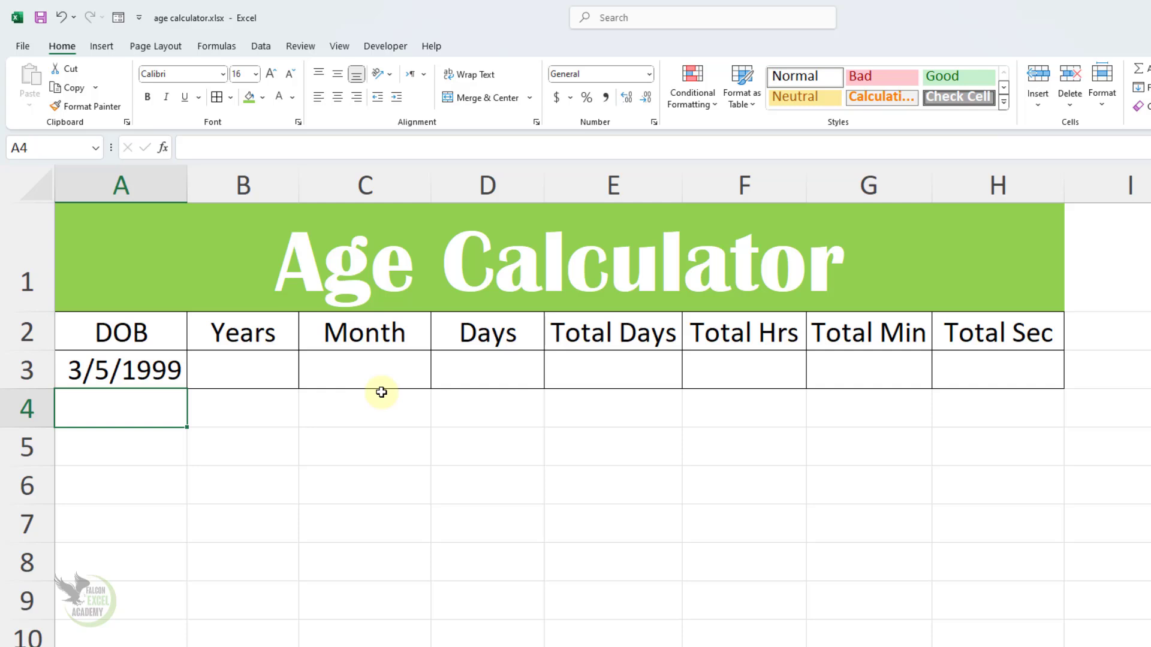
left_click(155, 372)
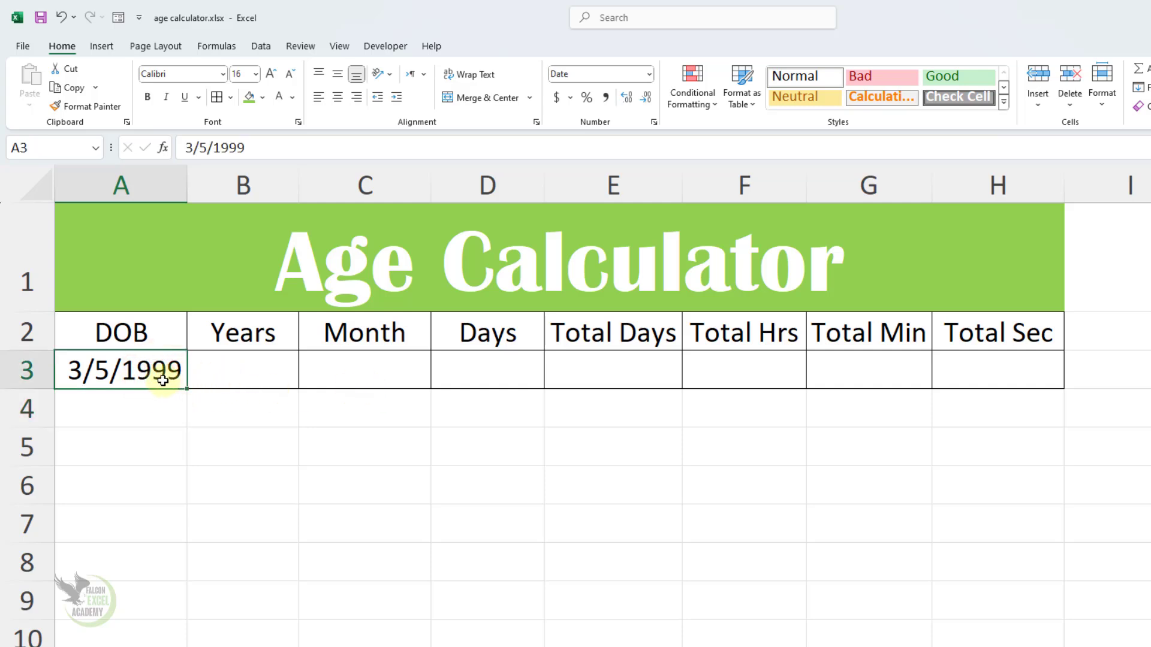
Step: Calculate the completed years of age in cell B3 with the formula =DATEDIF(A3,TODAY(),"Y")
left_click(254, 380)
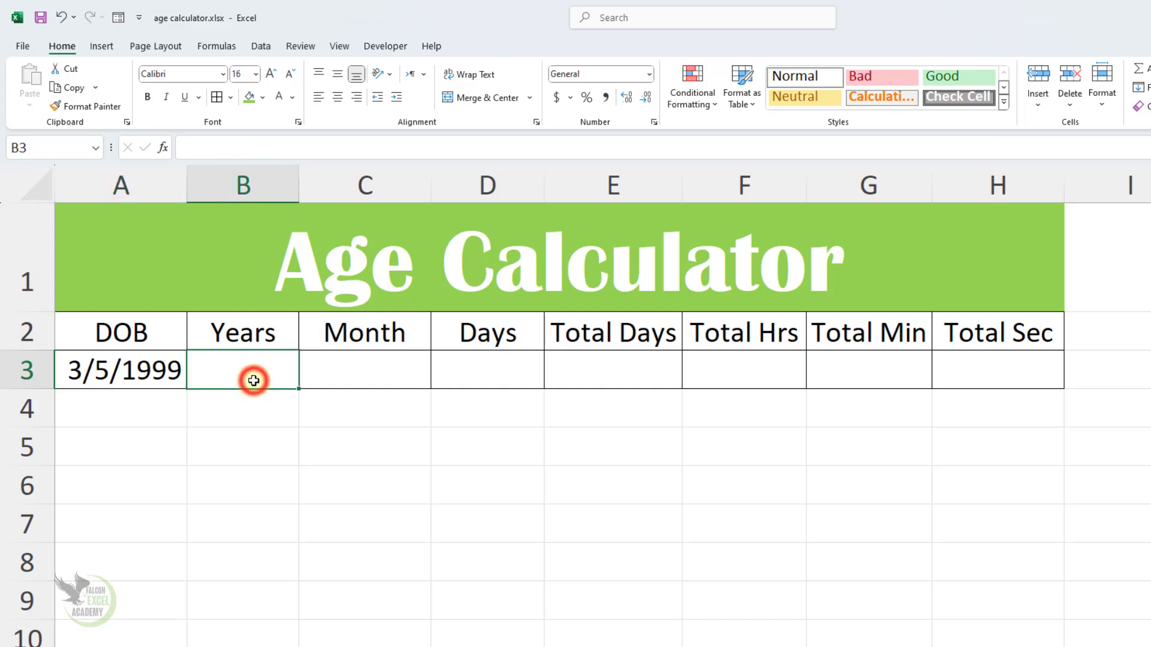
type("=")
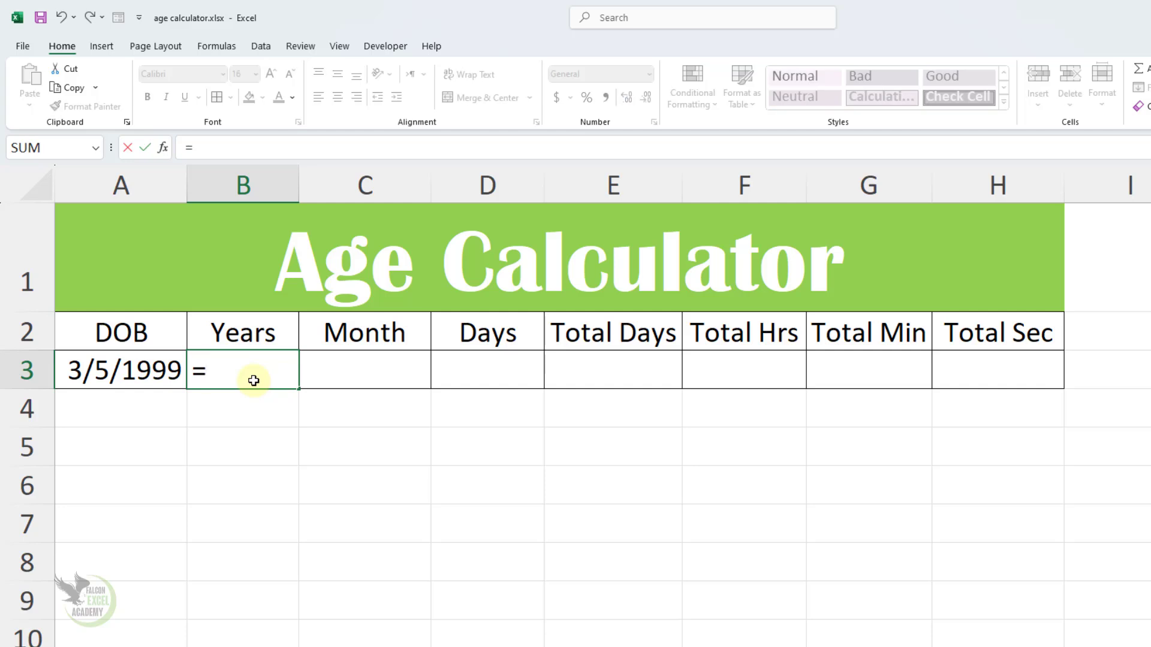
type("datedirf")
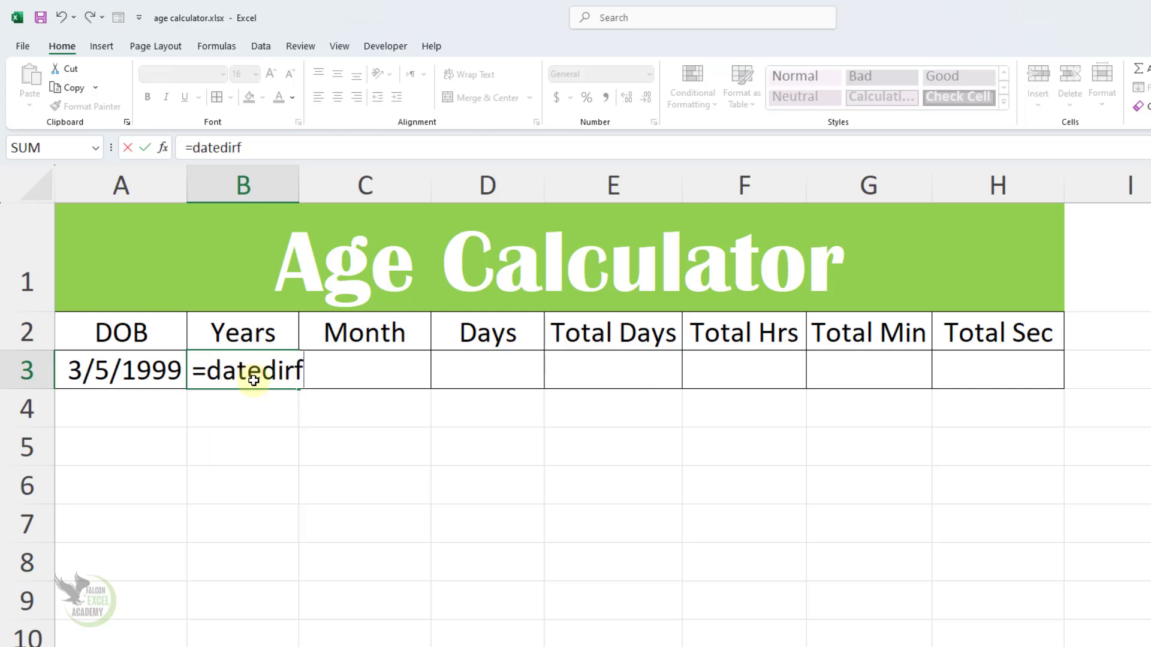
key("BackSpace")
key("BackSpace")
type("f(")
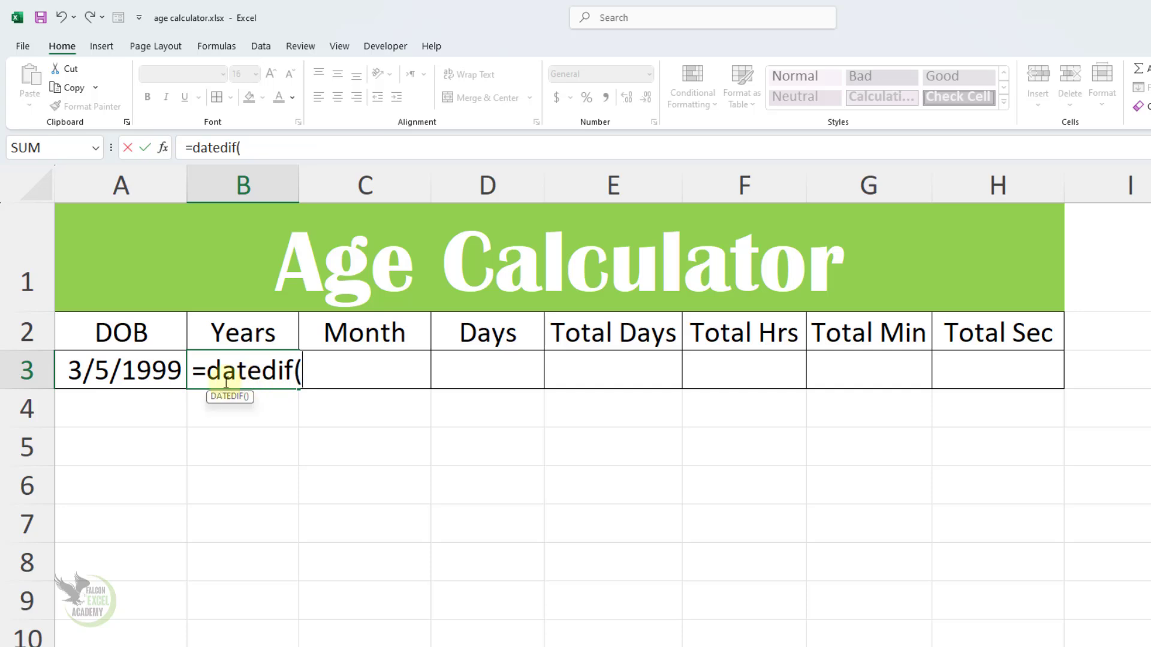
left_click(157, 373)
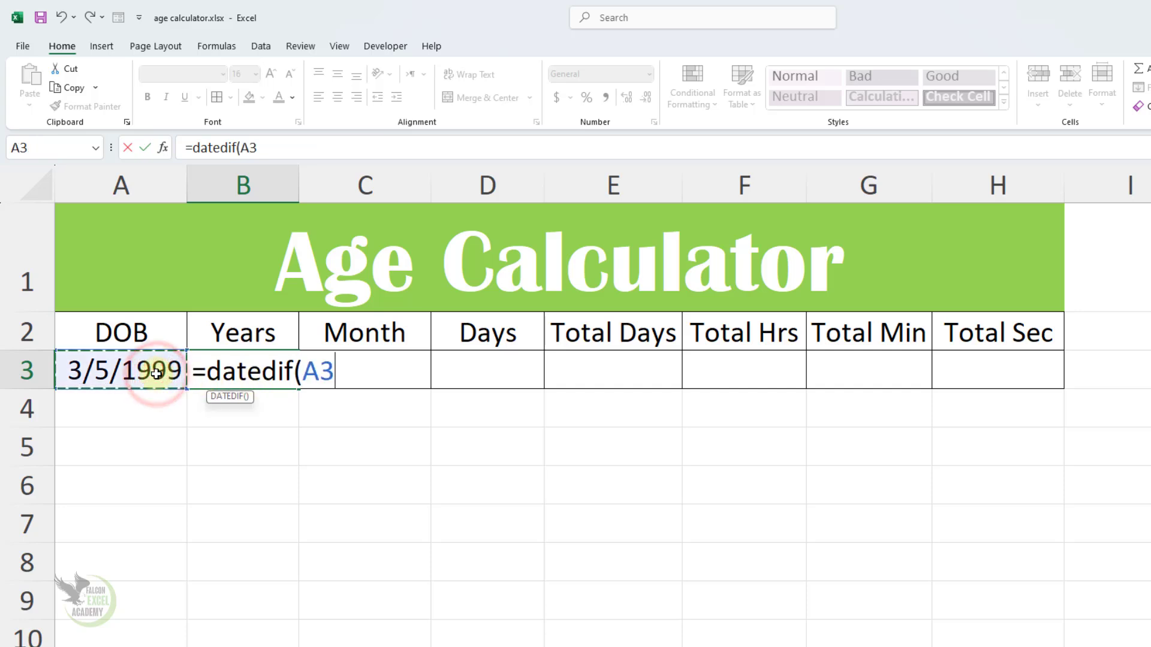
type(",")
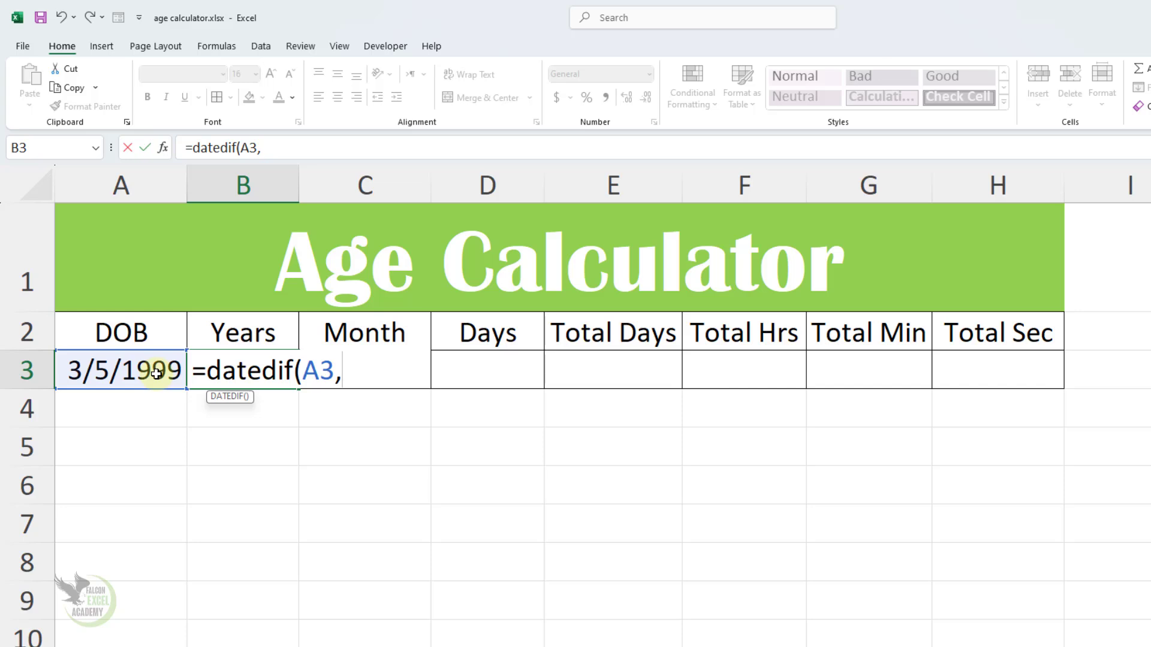
type("today")
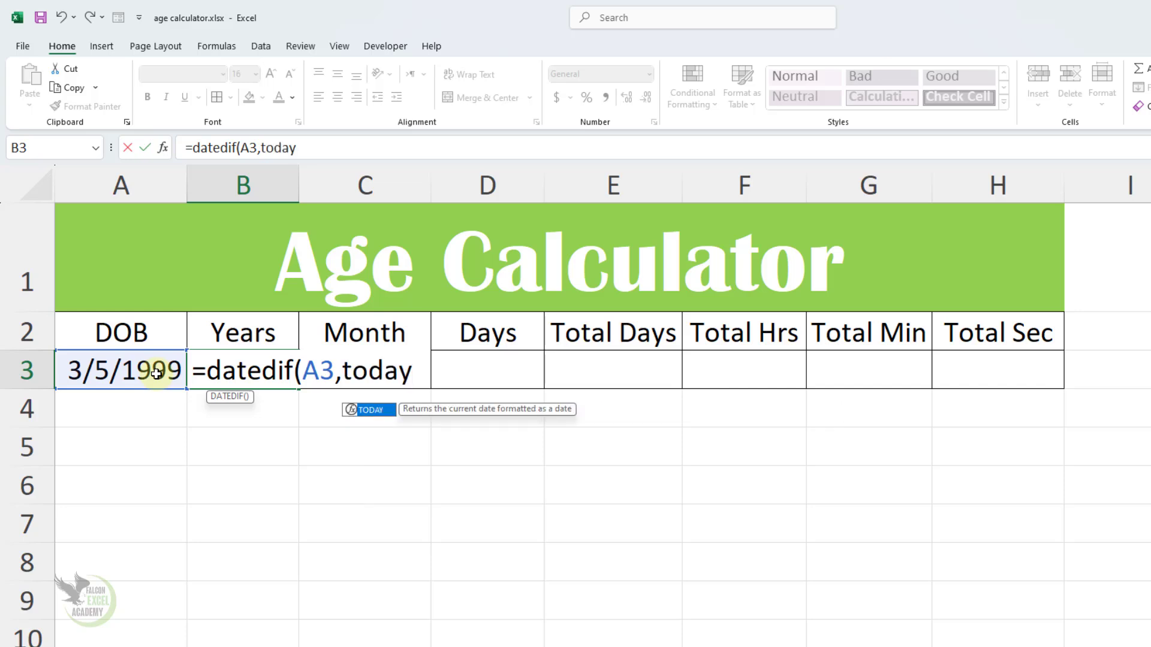
type("()")
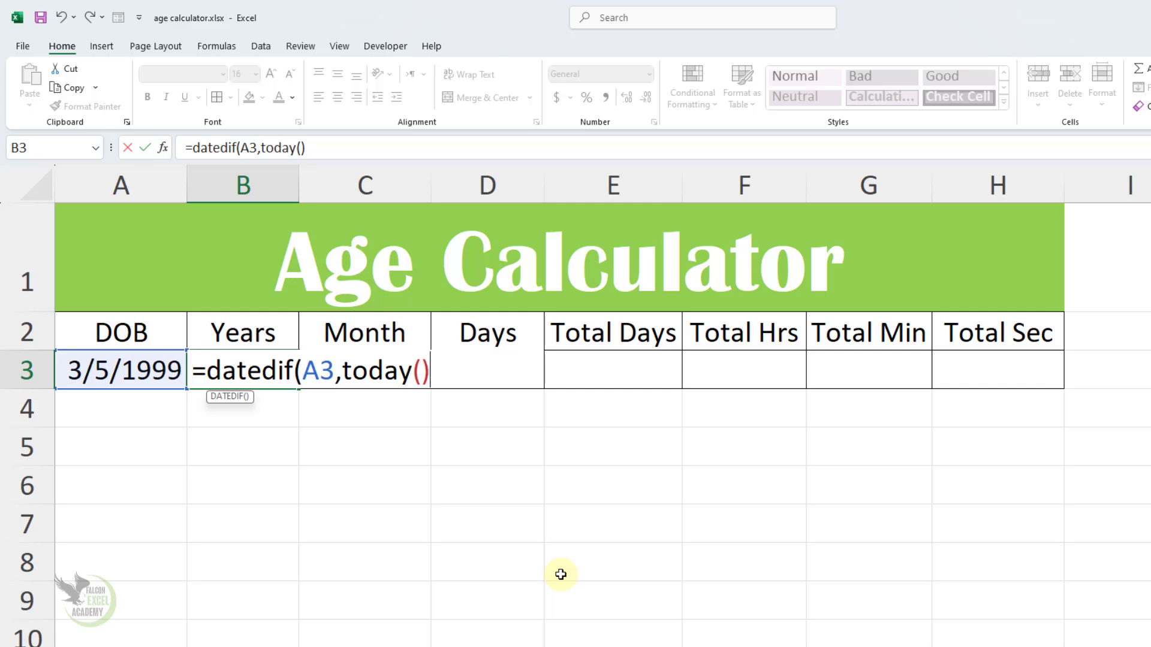
type(",\"Y\")")
key("Return")
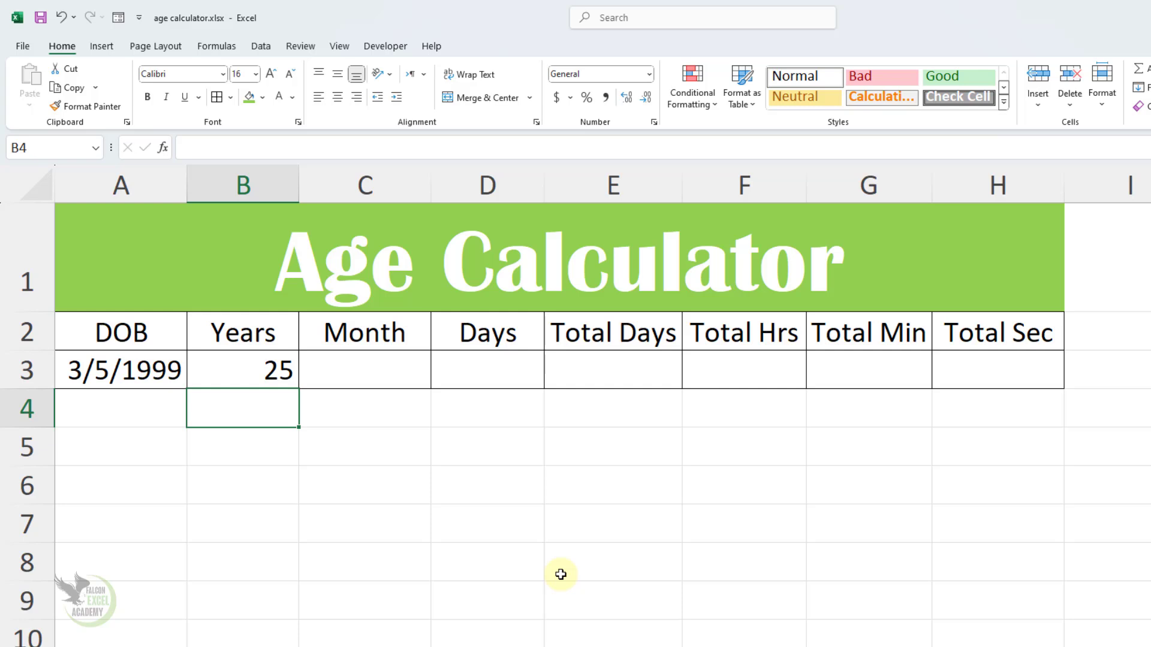
Step: Calculate the remaining months beyond full years in cell C3 with the formula =DATEDIF(A3,TODAY(),"YM")
left_click(378, 371)
type("=")
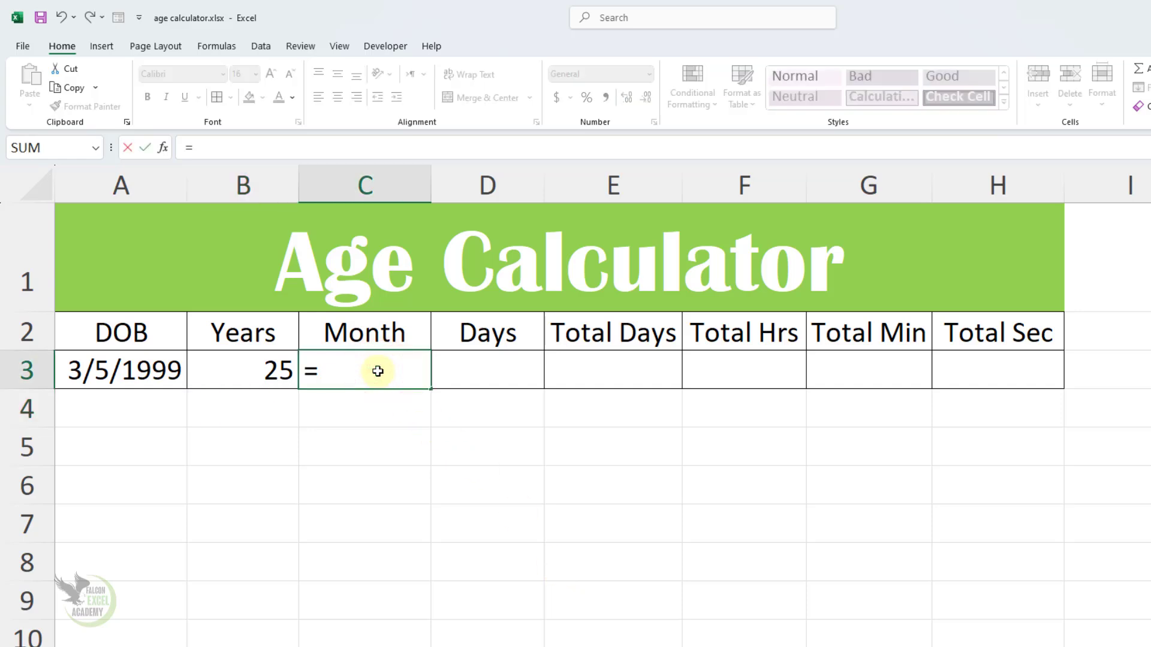
type("datedif")
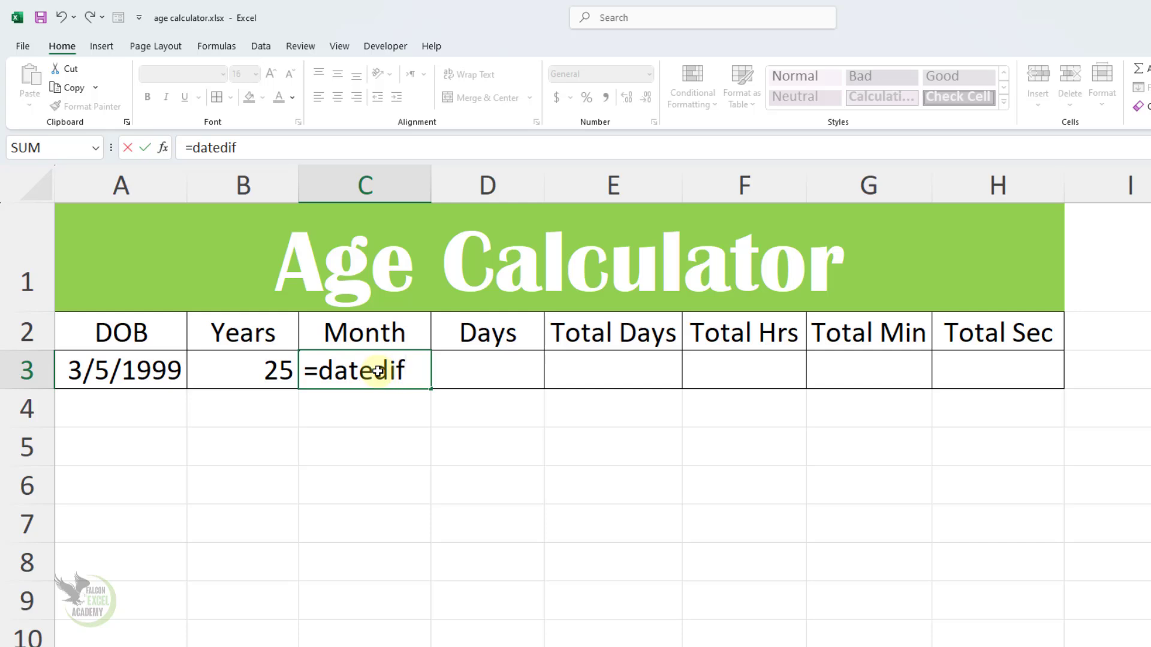
type("(")
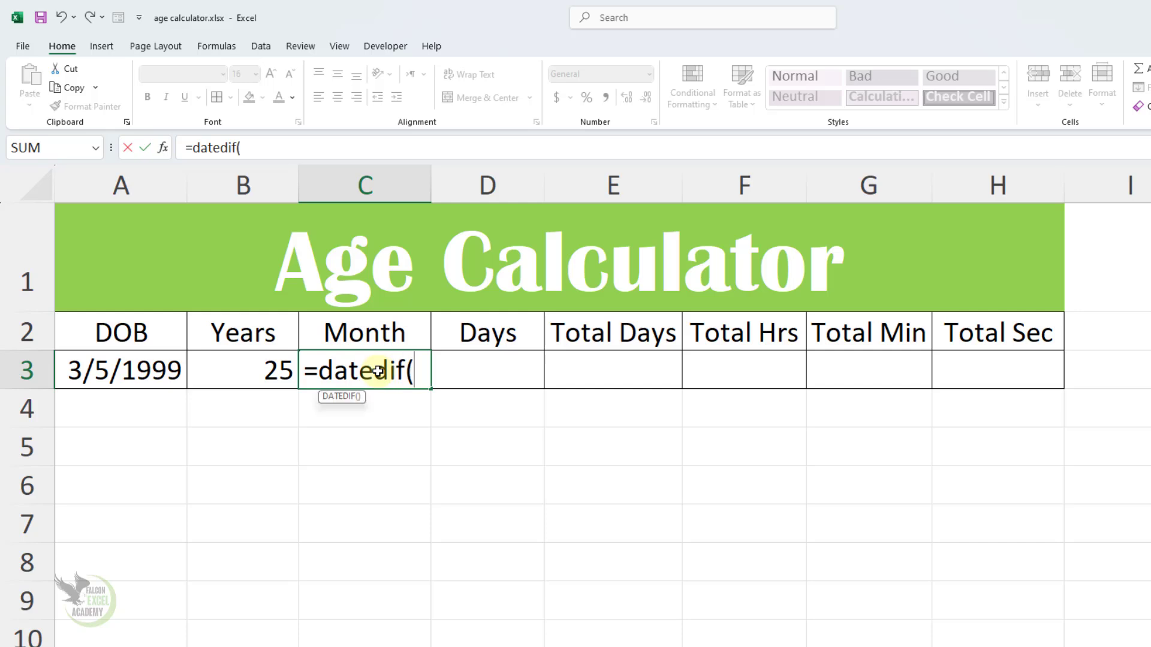
left_click(149, 370)
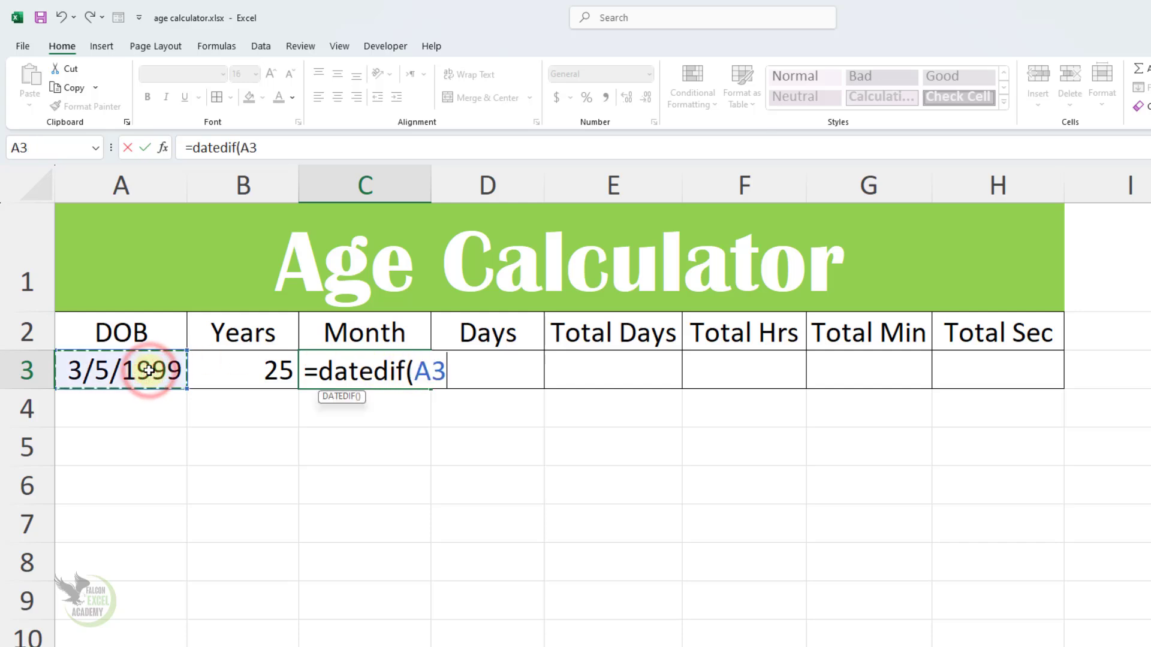
type(",today")
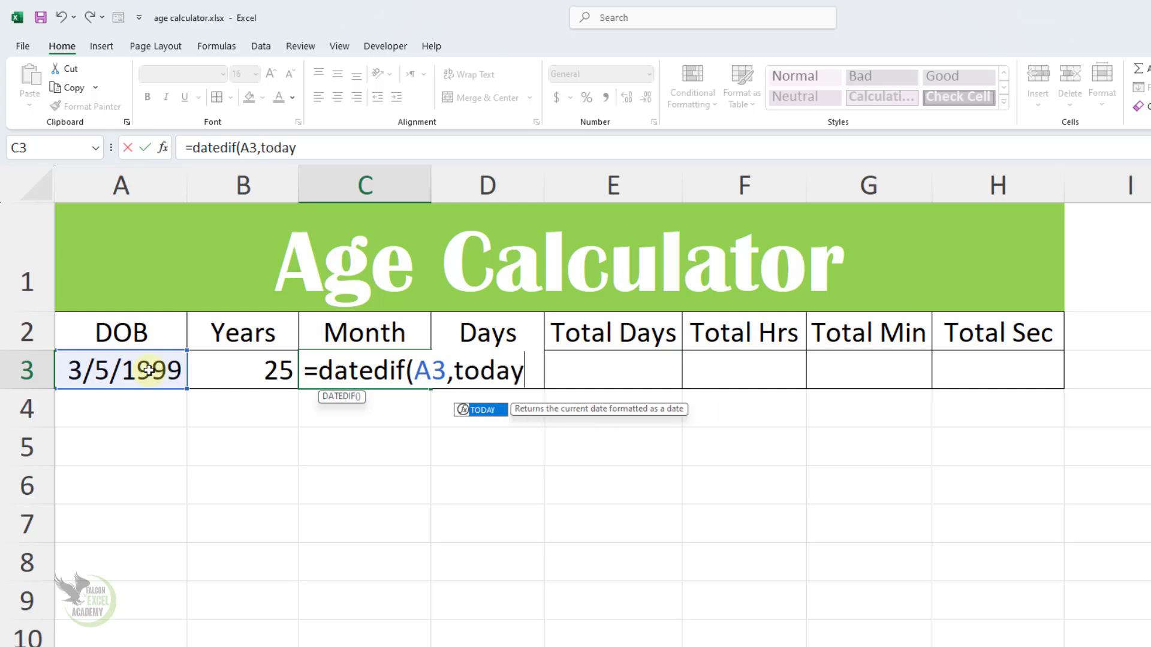
type("()")
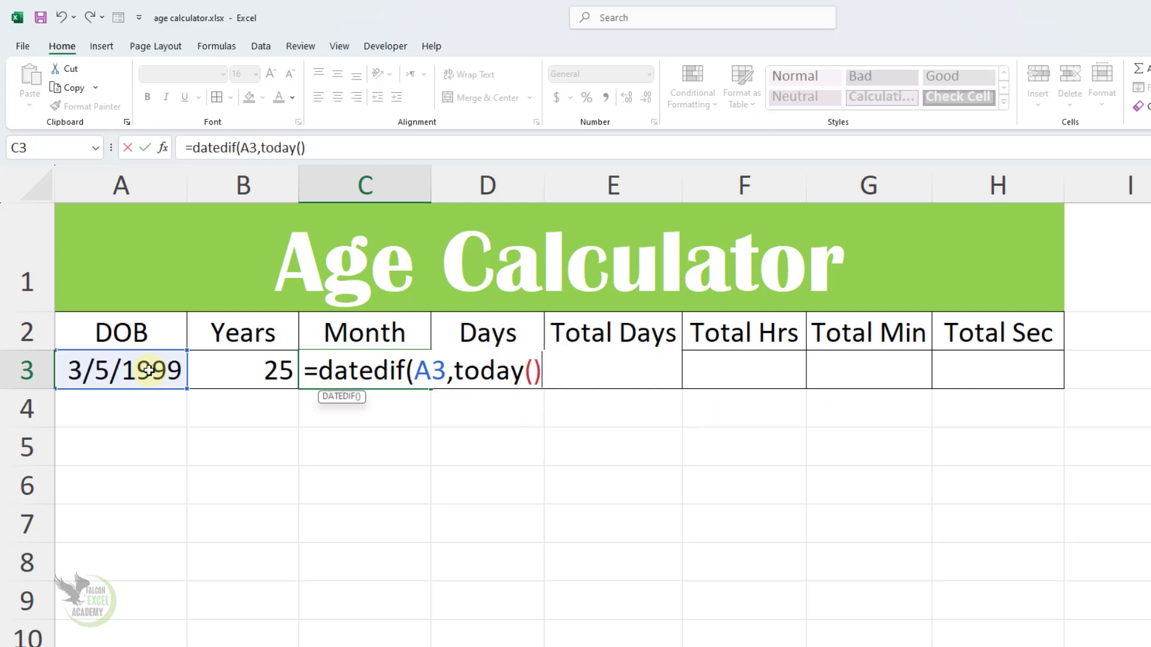
type(",\"YM\"")
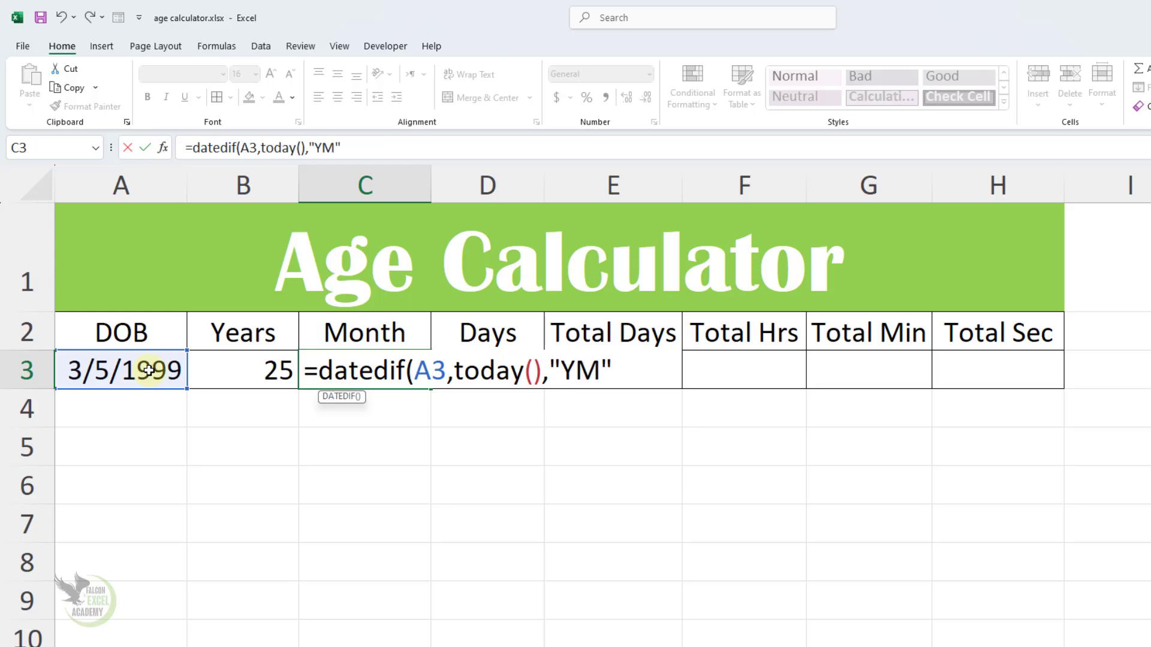
type(")")
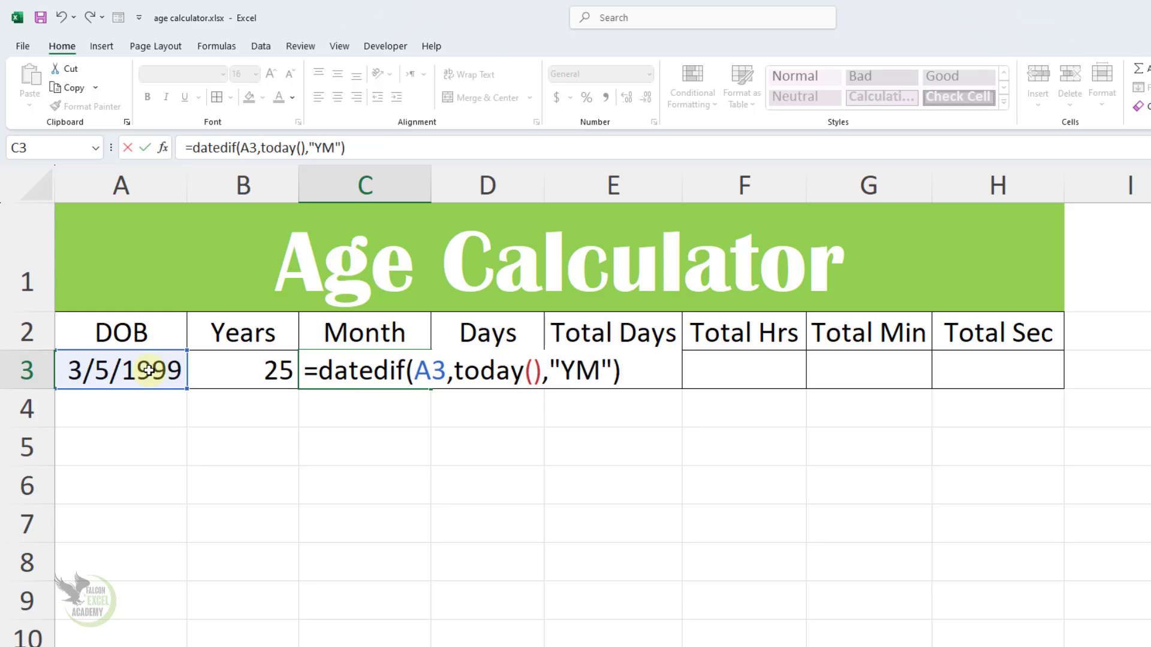
key("Return")
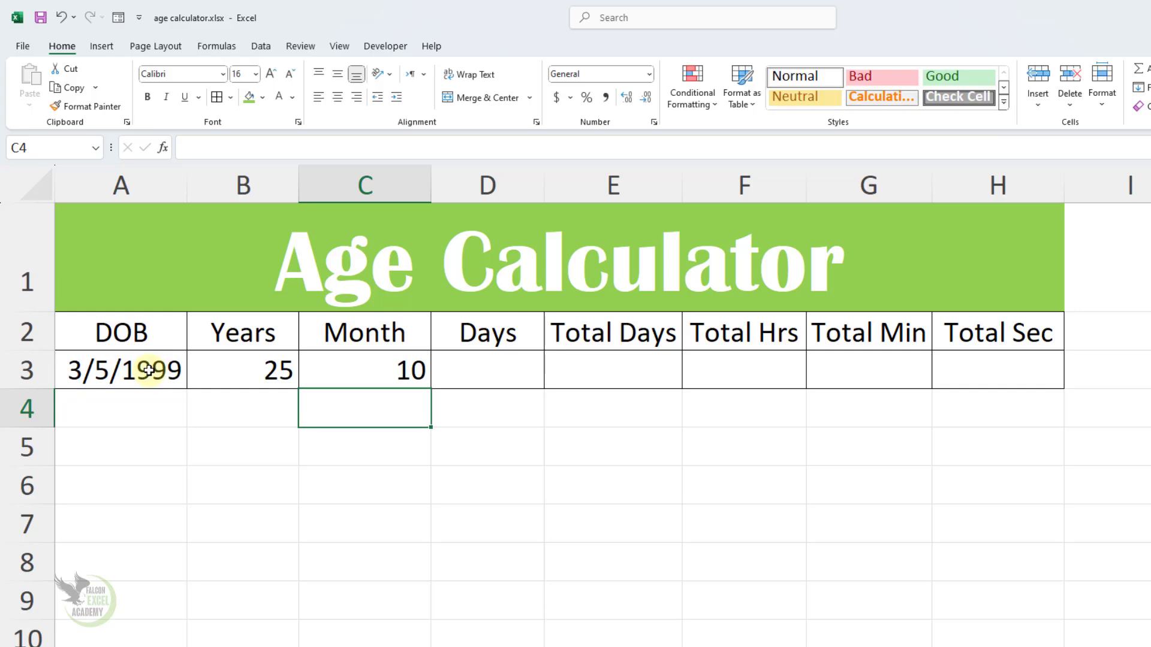
Step: Calculate the remaining days beyond full months in cell D3 with the formula =DATEDIF(A3,TODAY(),"MD")
left_click(502, 386)
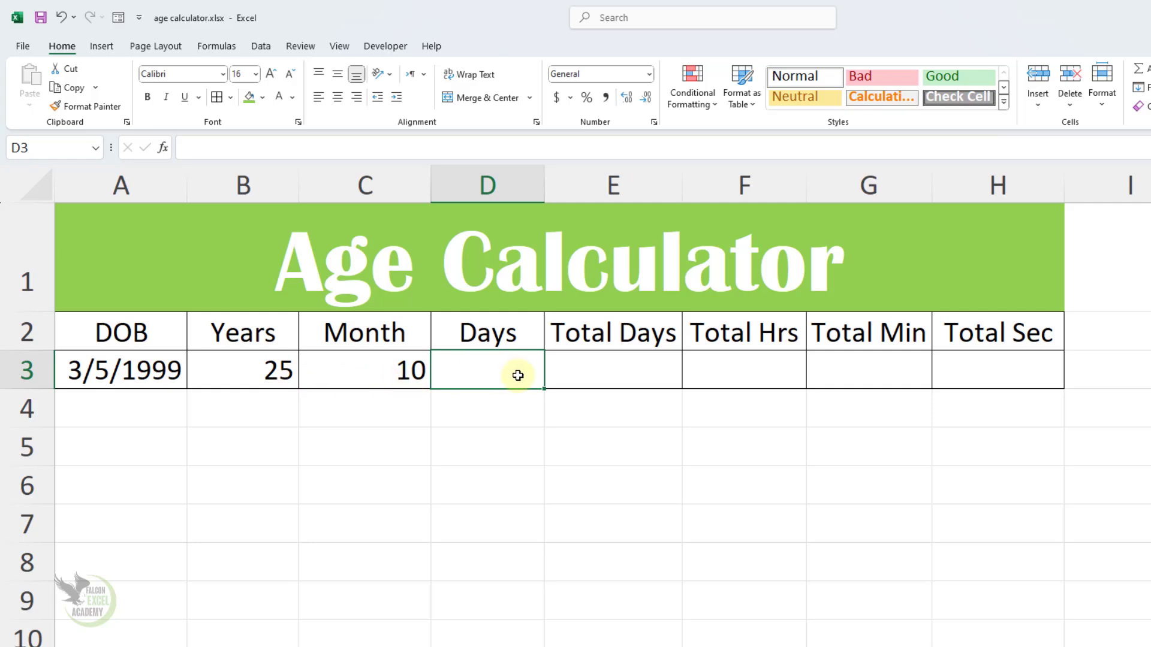
type("=dateif")
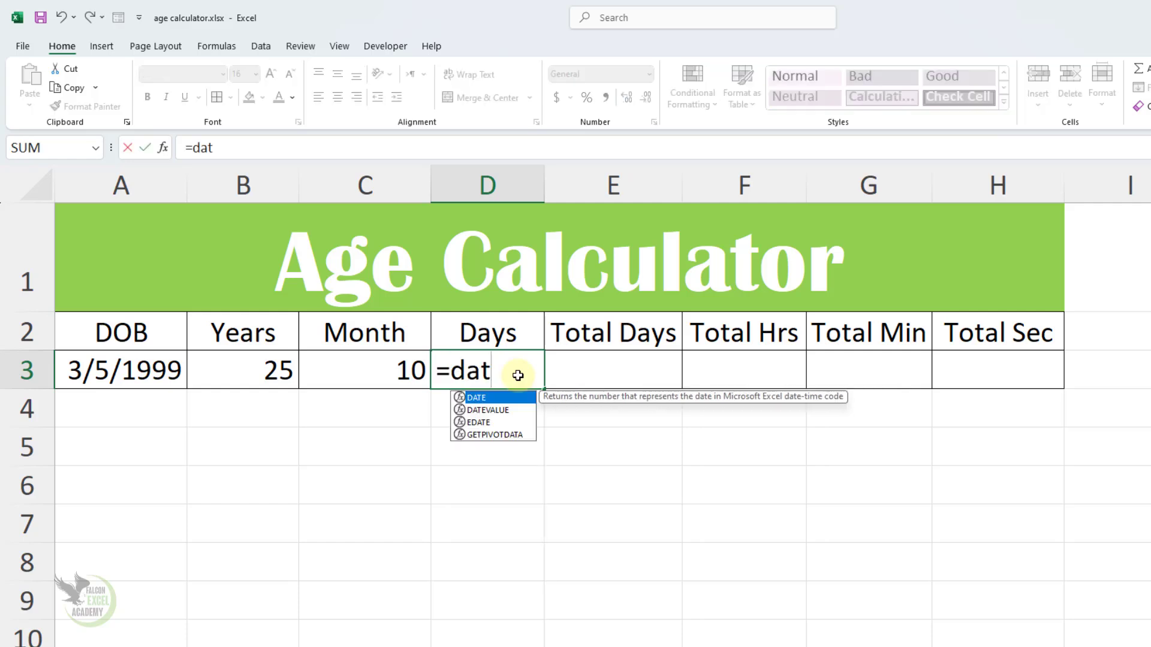
key("BackSpace")
key("BackSpace")
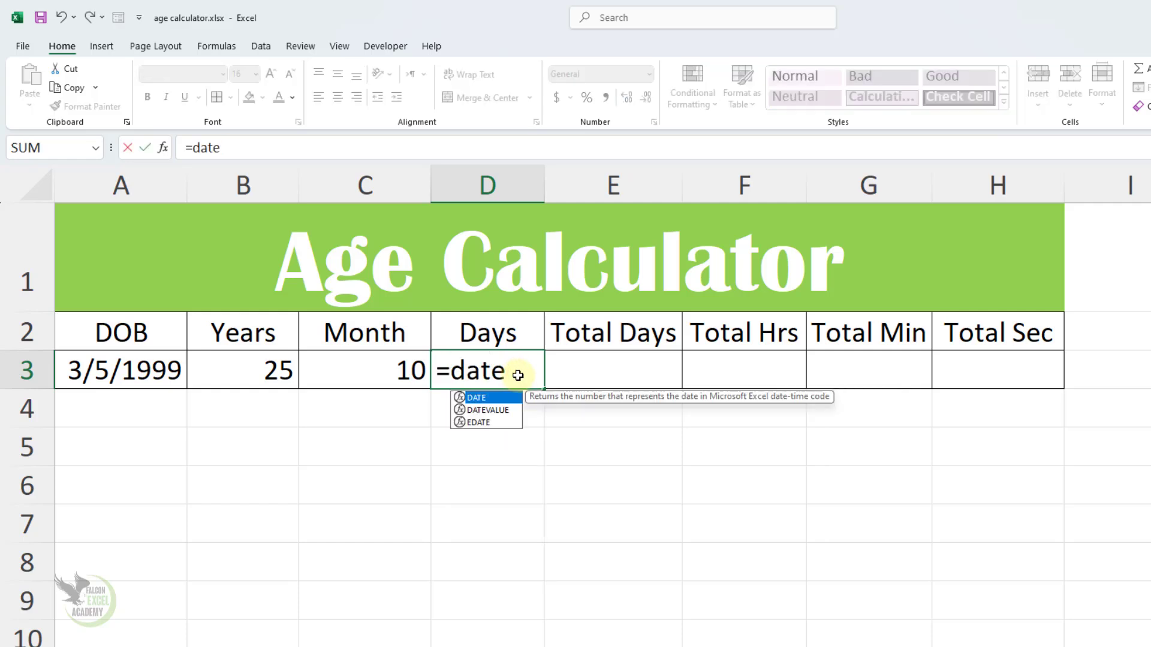
type("dif(")
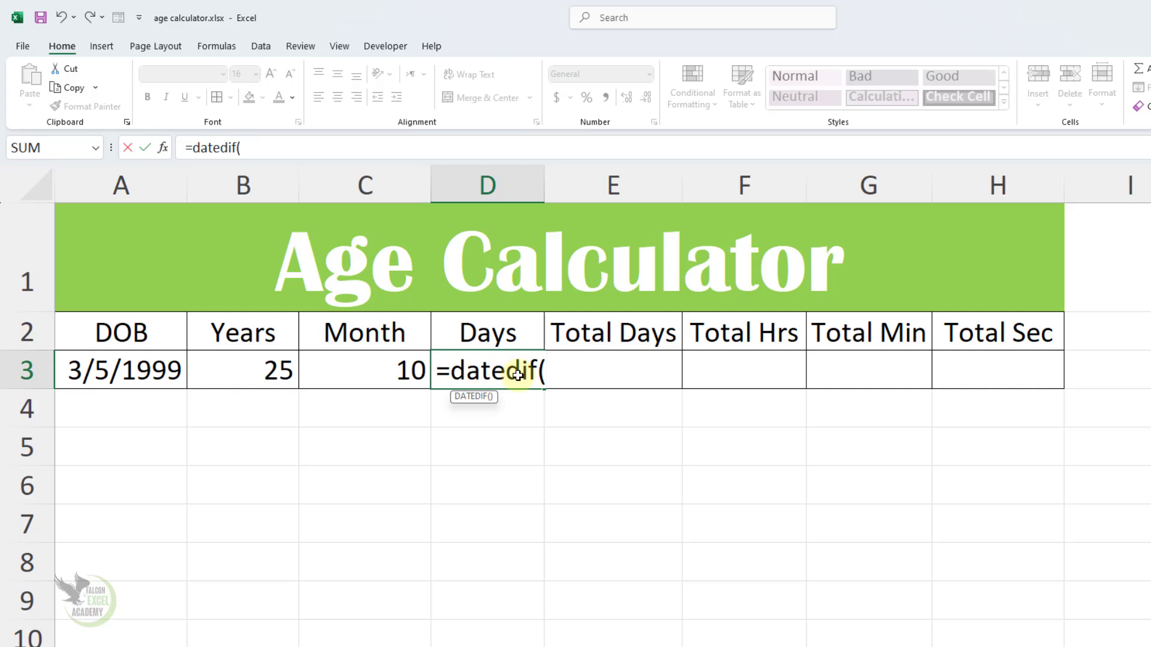
left_click(154, 366)
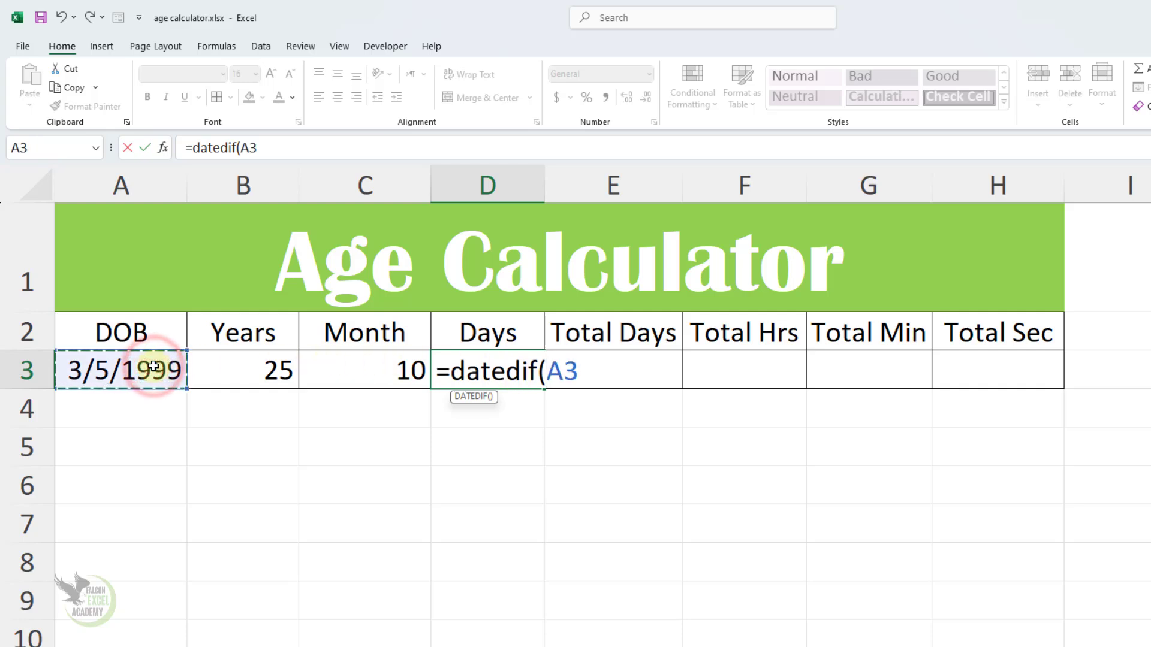
type(",tod")
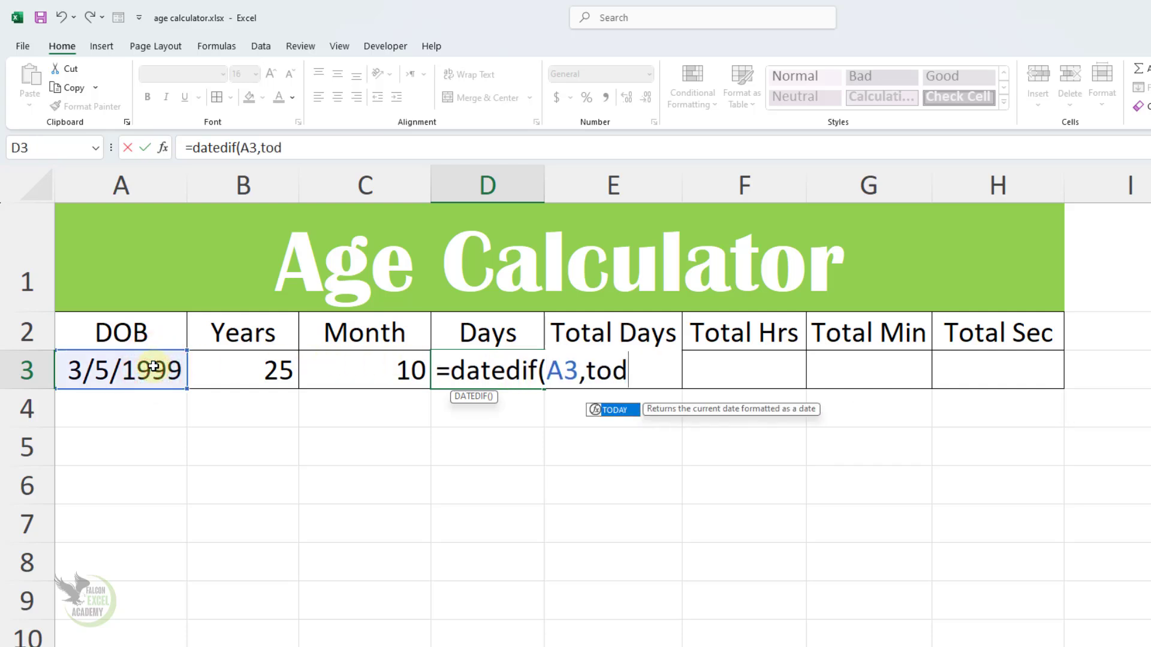
type("ay(),\"")
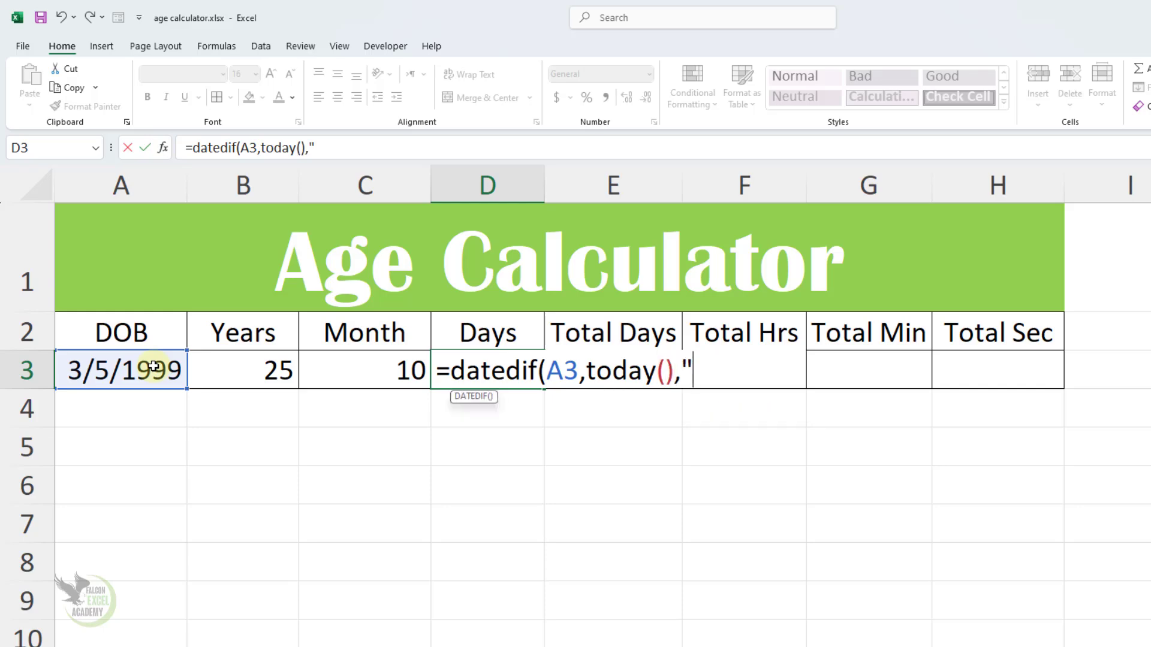
type("MD")
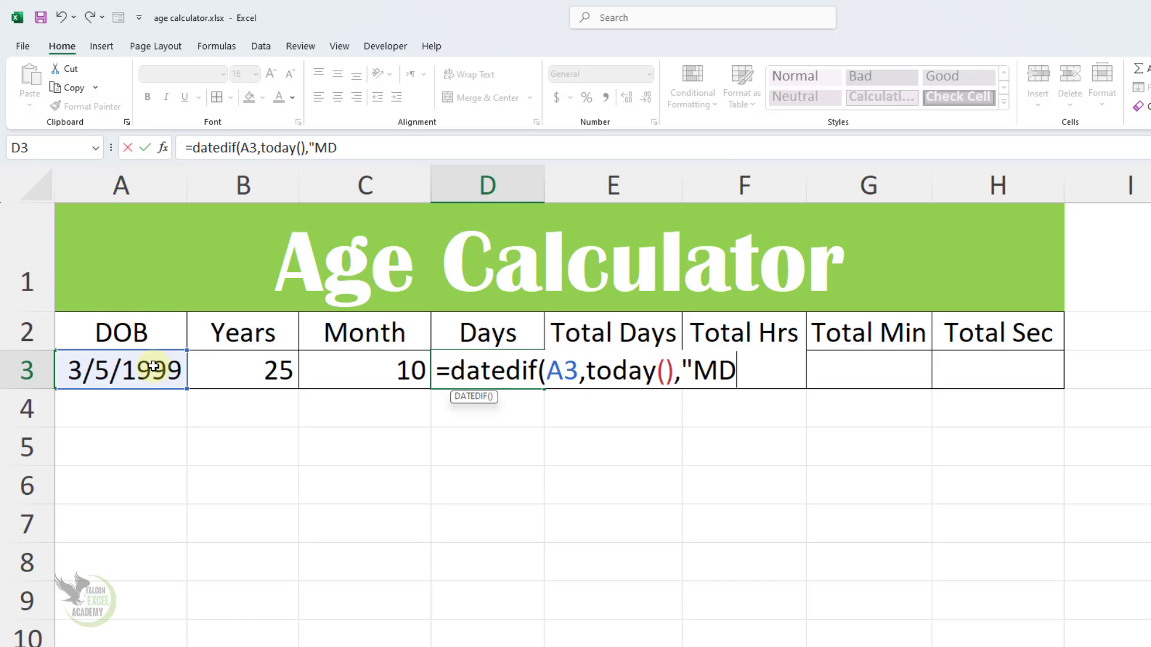
type("\")")
key("Return")
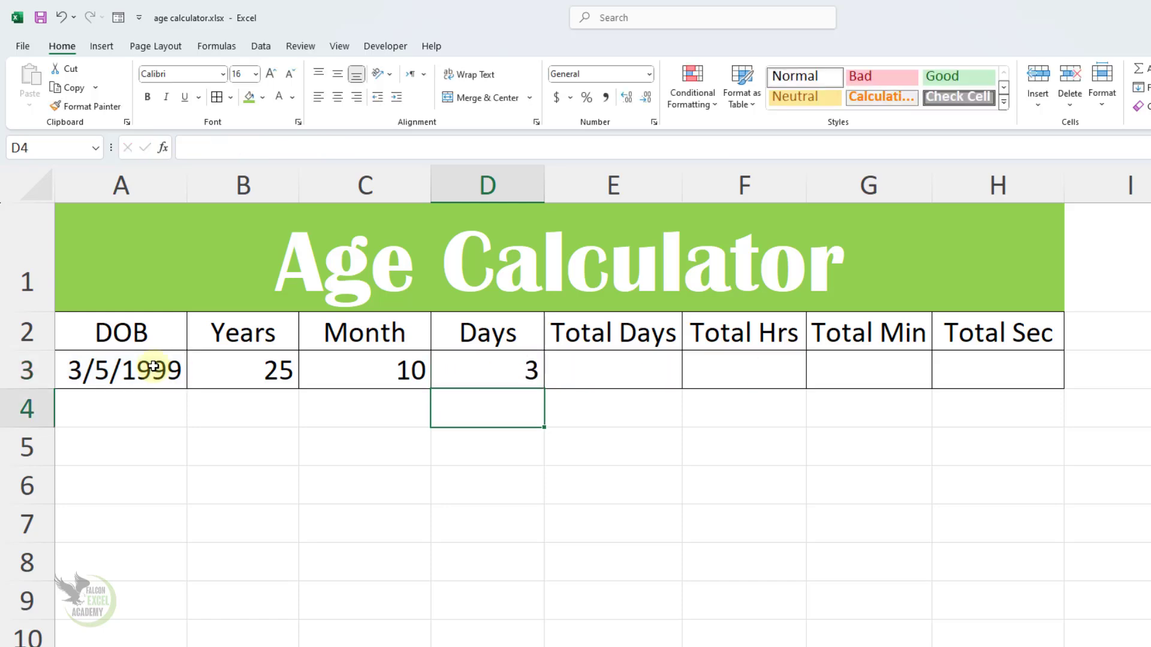
key("Up")
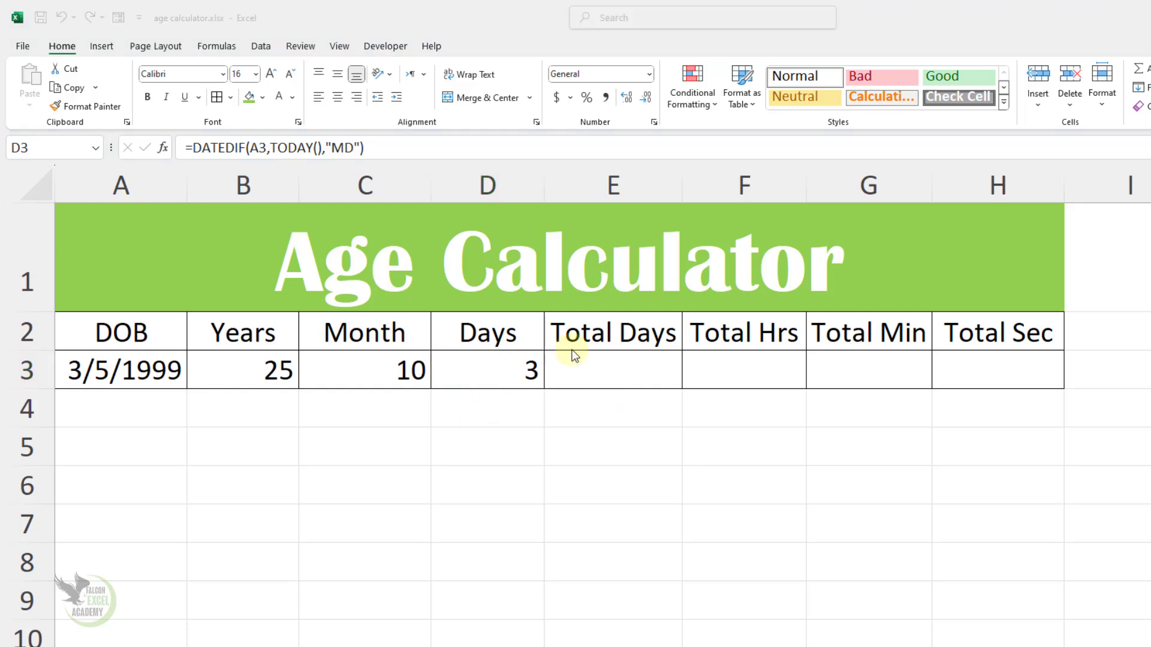
Step: Calculate the total days of age in cell E3 with the formula =DATEDIF(A3,TODAY(),"D")
left_click(634, 357)
left_click(622, 371)
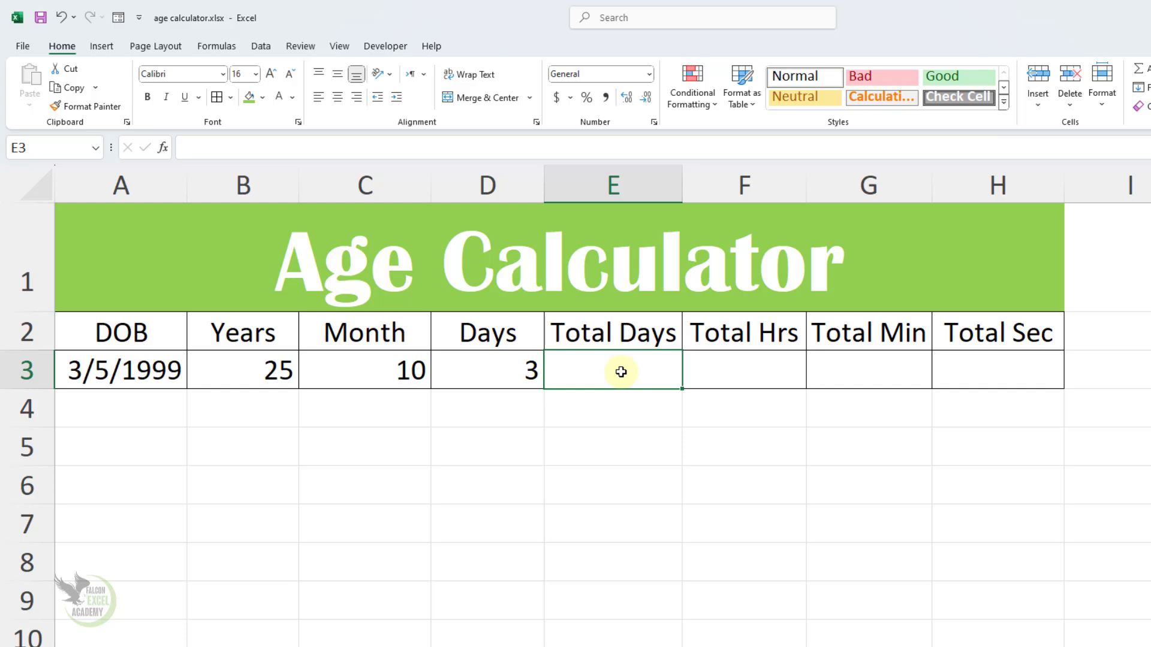
type("=")
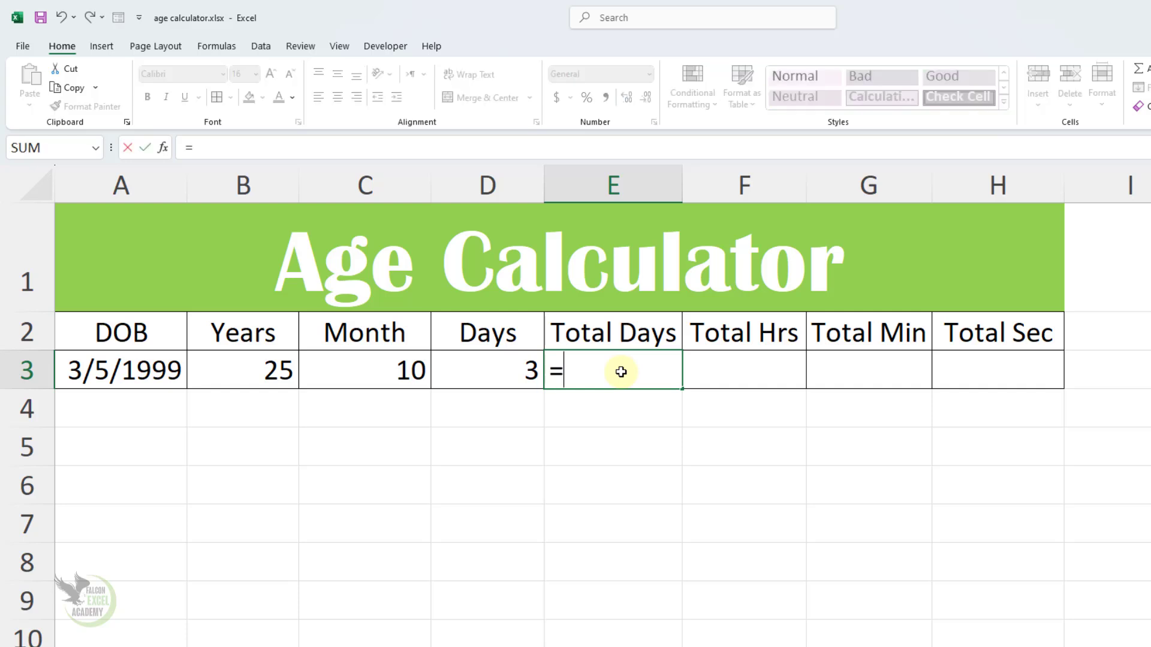
type("dat")
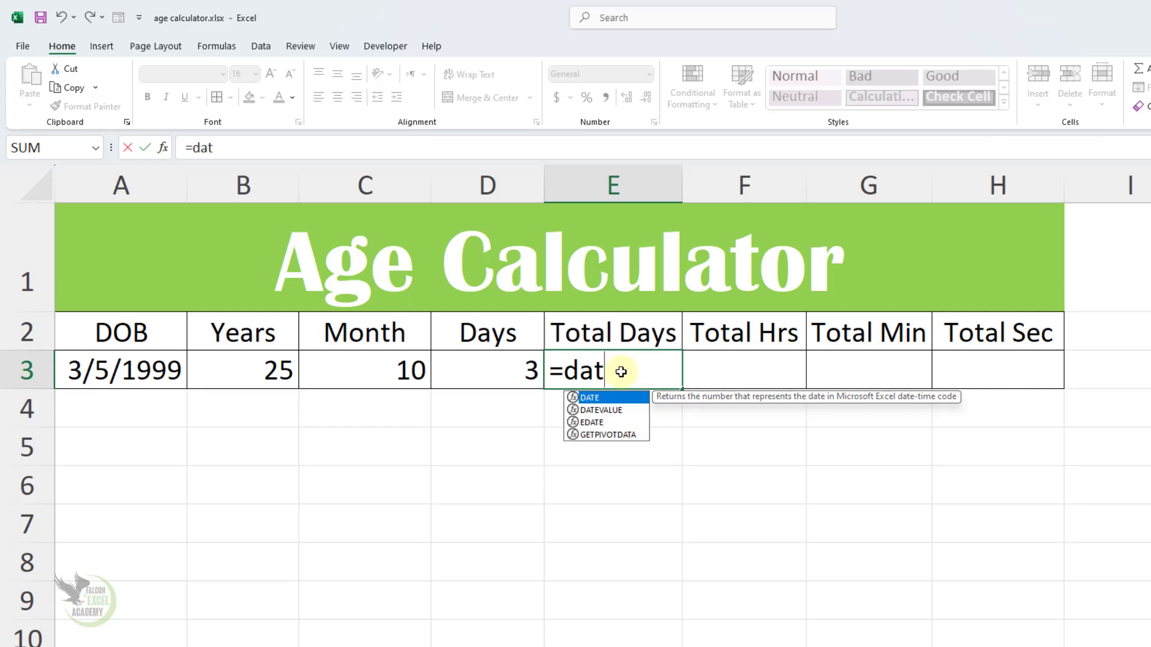
type("edif(")
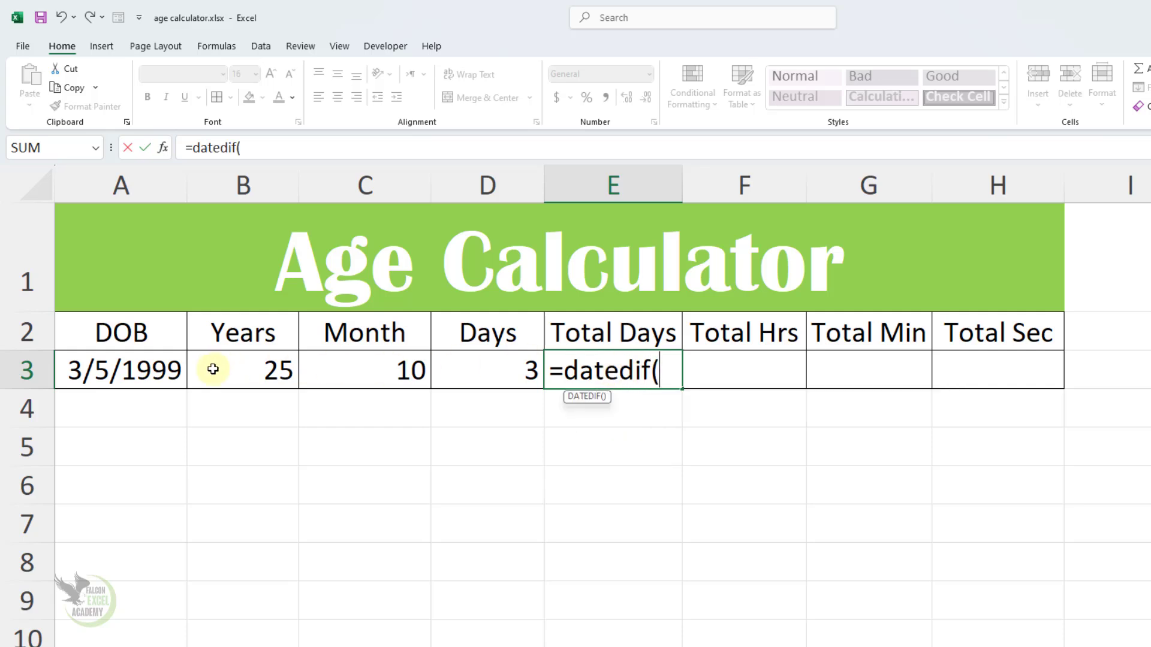
left_click(160, 372)
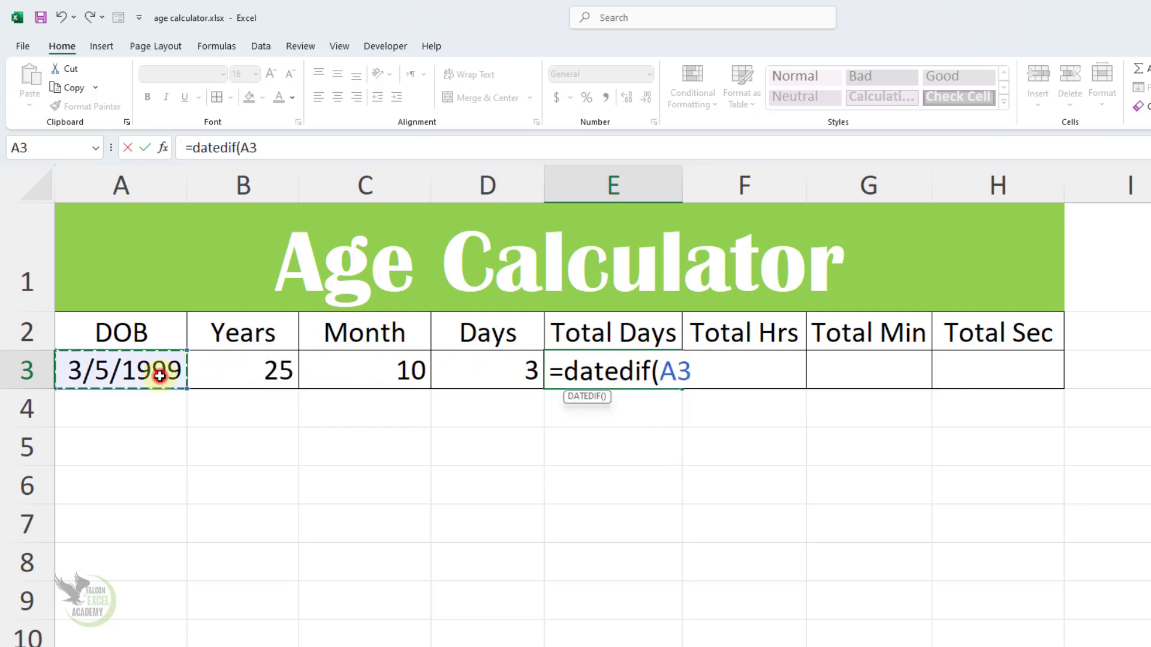
type(",t")
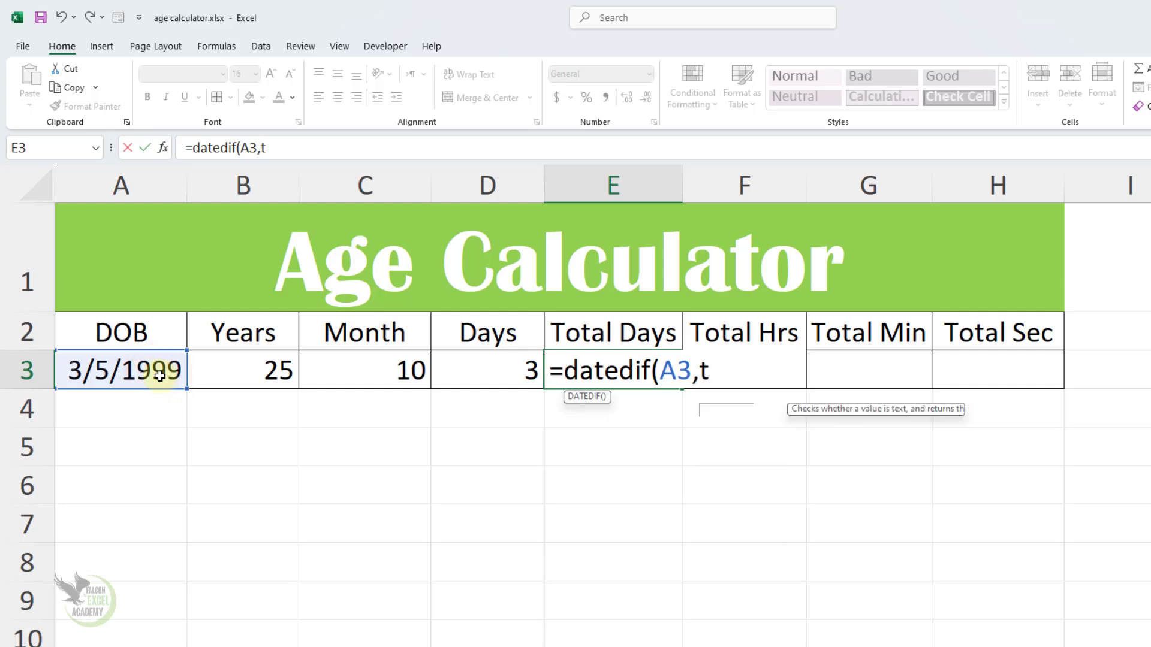
type("oday(),\"")
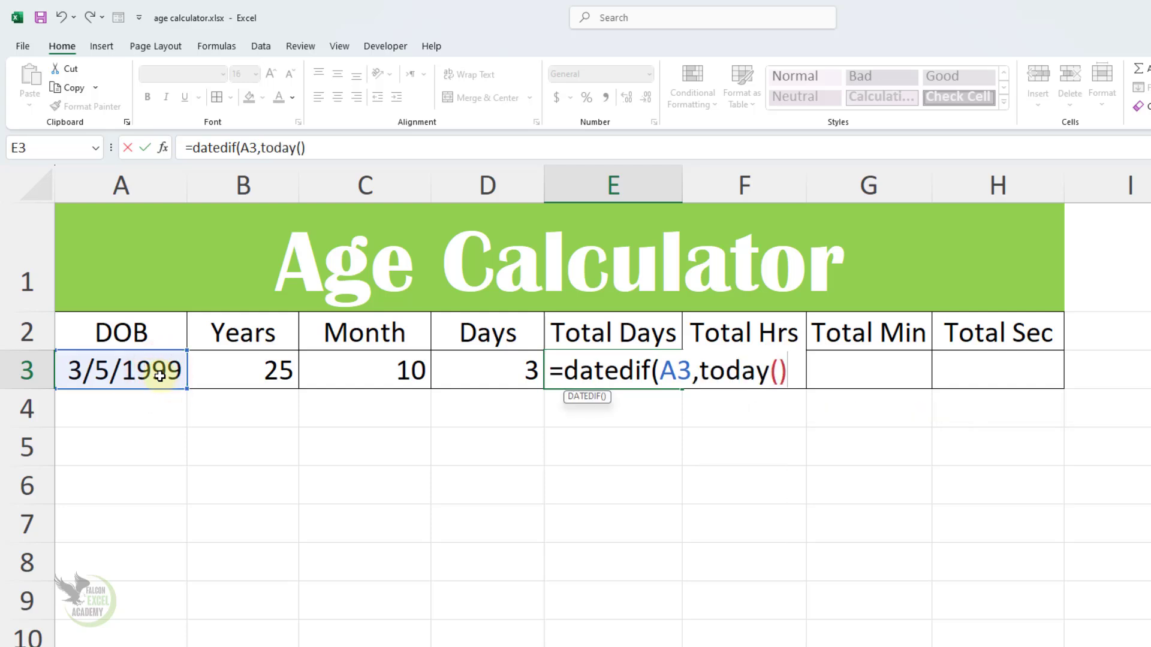
type("D")
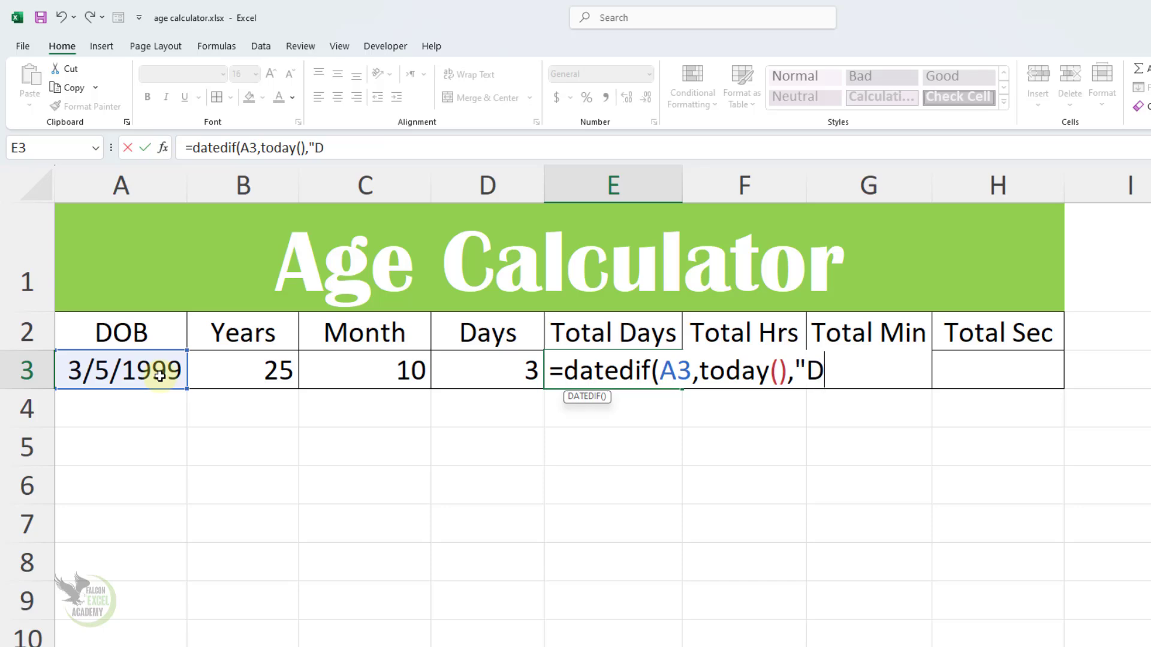
type("\"")
type(")")
key("Return")
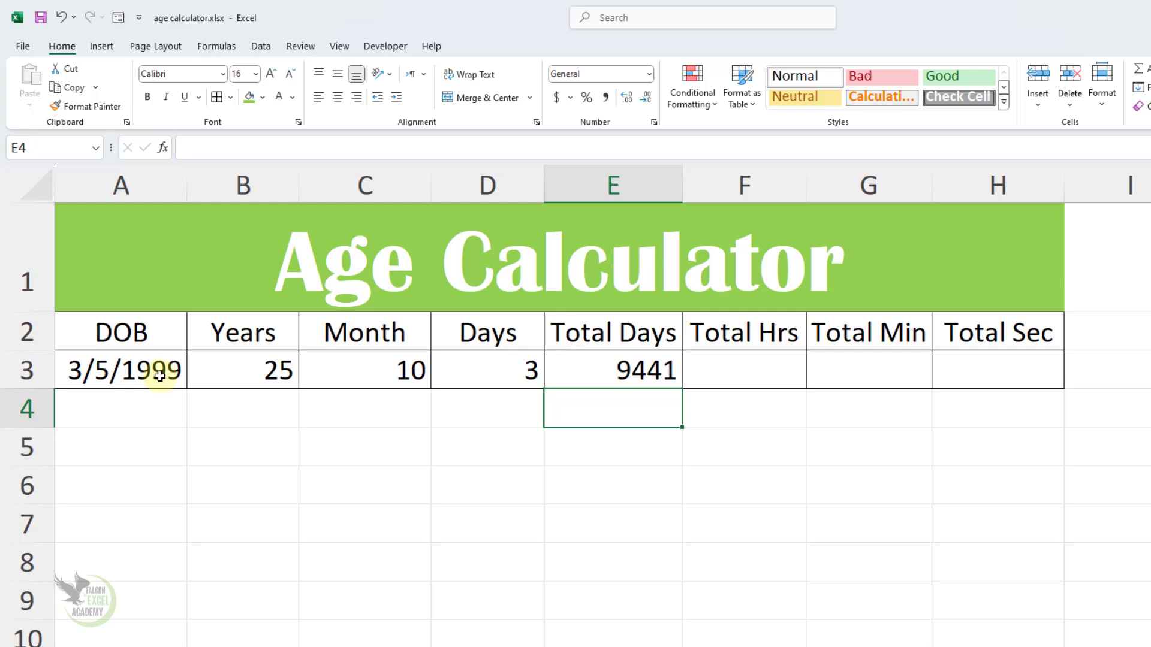
Step: Convert the total days to hours in cell F3 with the formula =CONVERT(E3,"day","hr")
key("Up")
key("Right")
type("=")
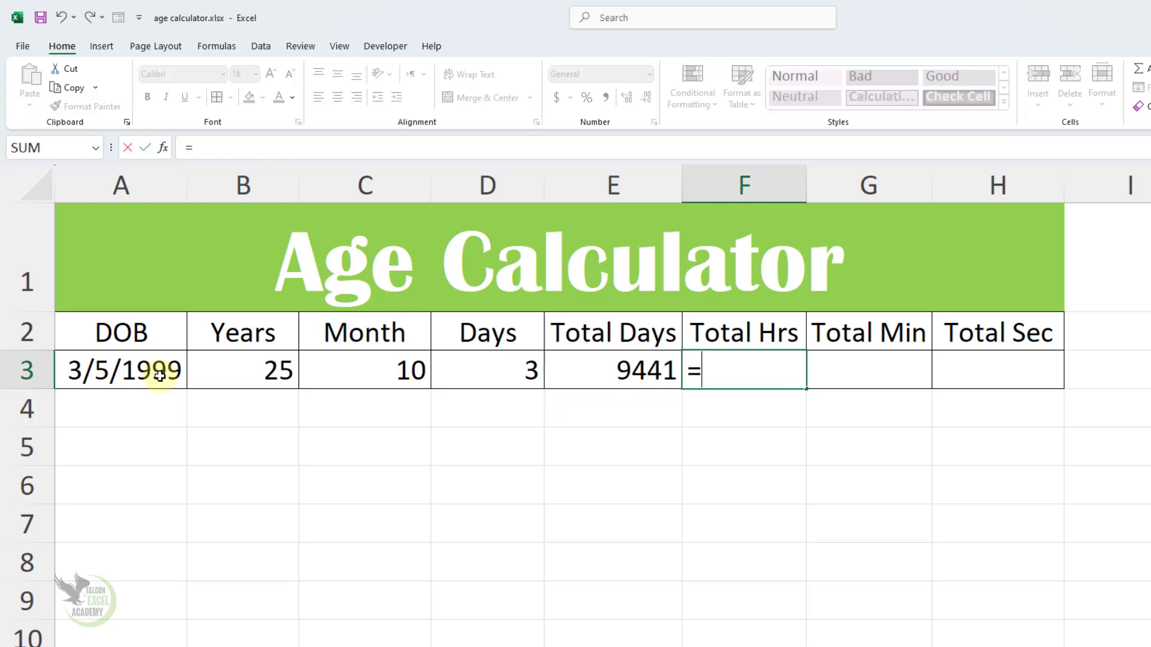
type("convert")
key("Tab")
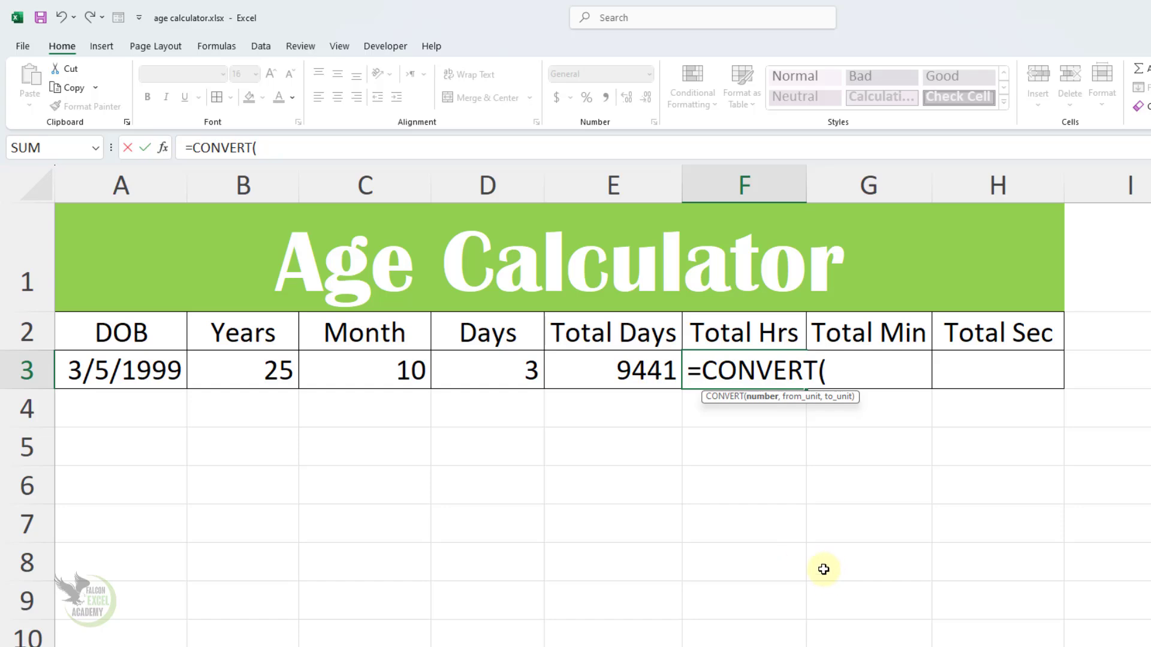
left_click(619, 374)
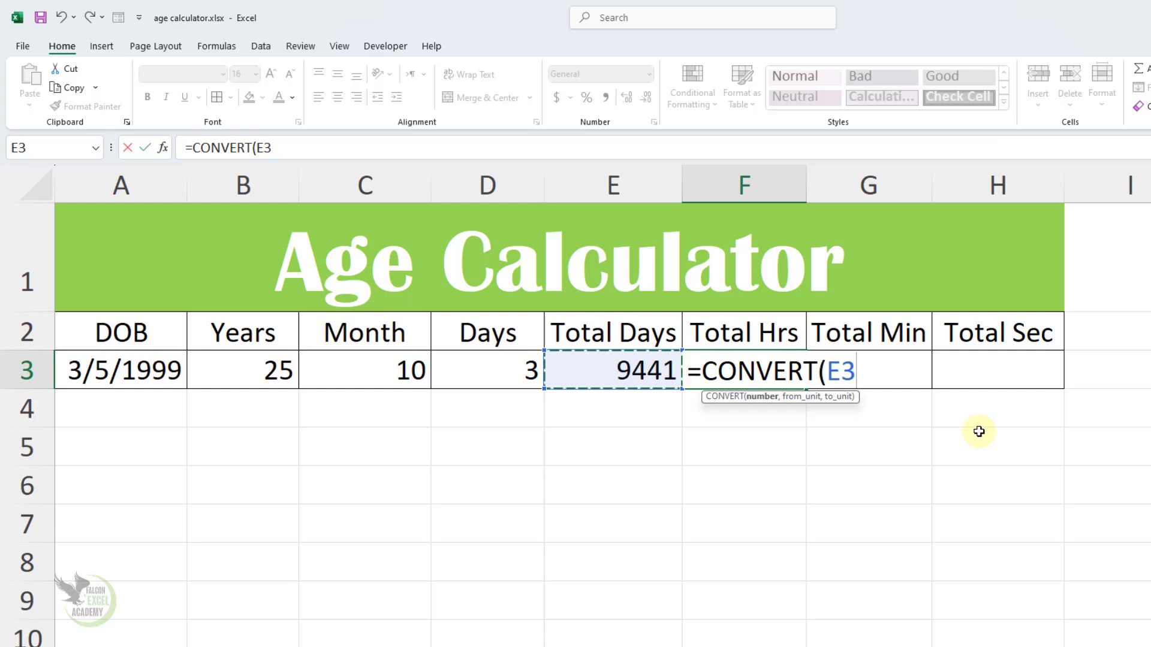
type(",")
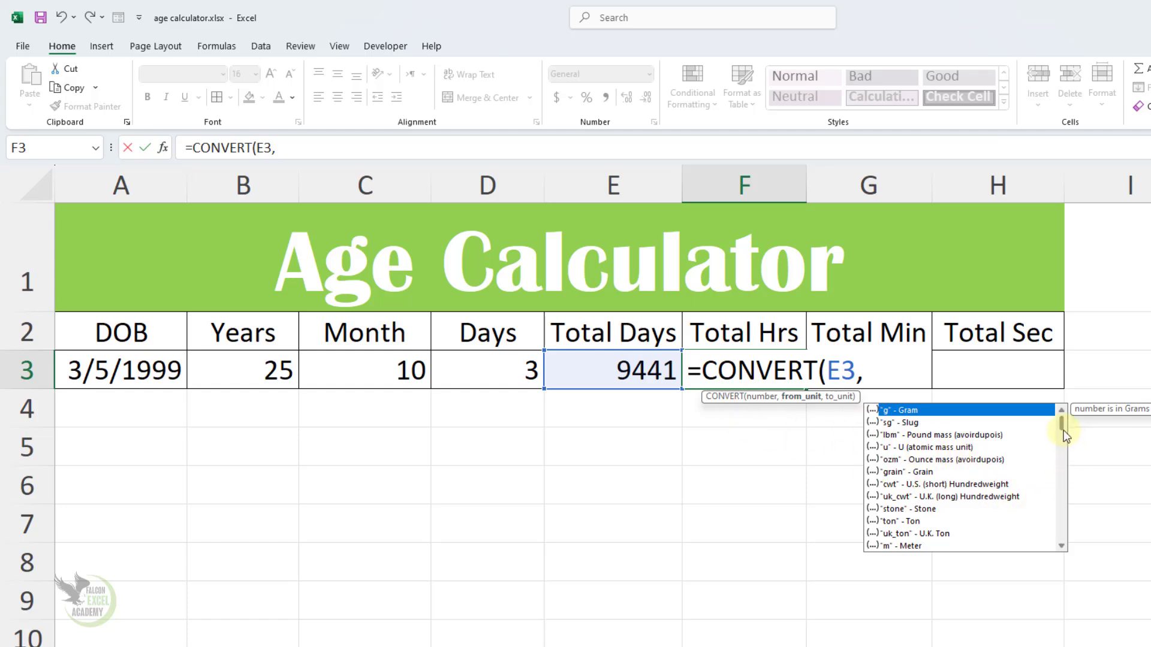
left_click_drag(1062, 426, 1061, 445)
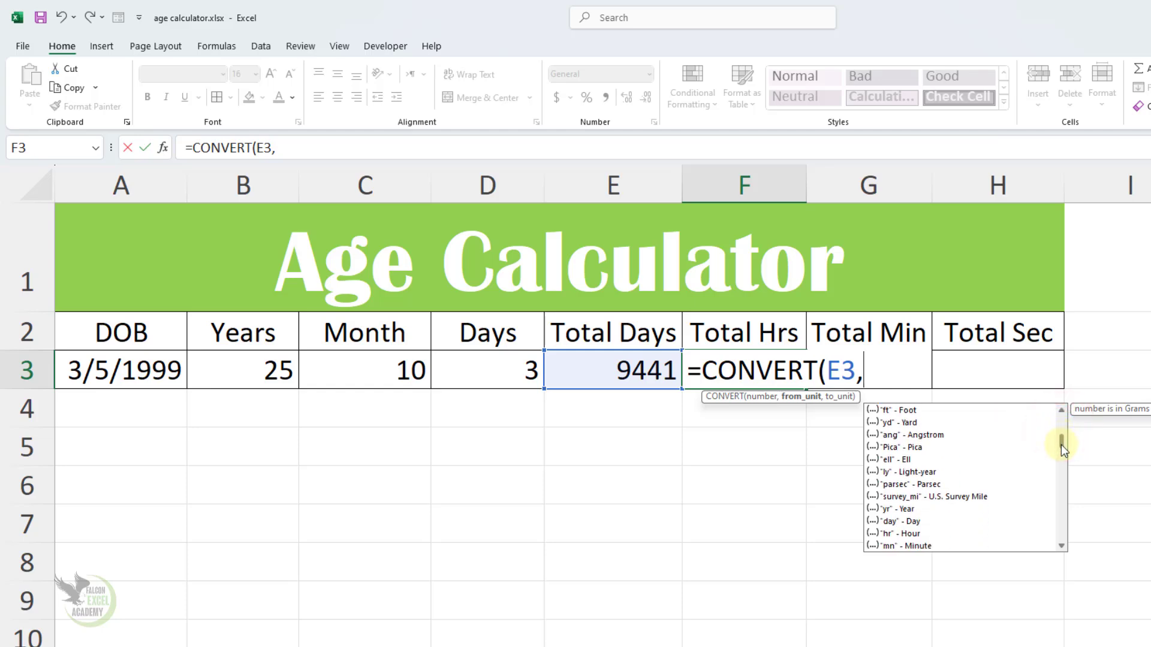
left_click(911, 523)
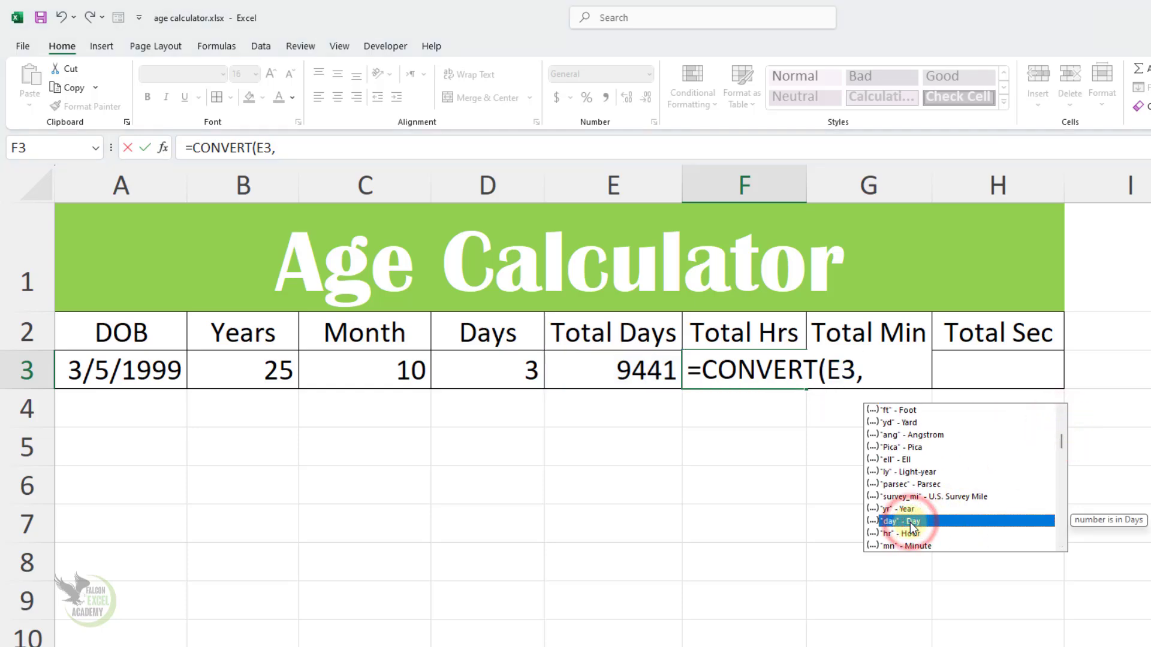
double_click(909, 523)
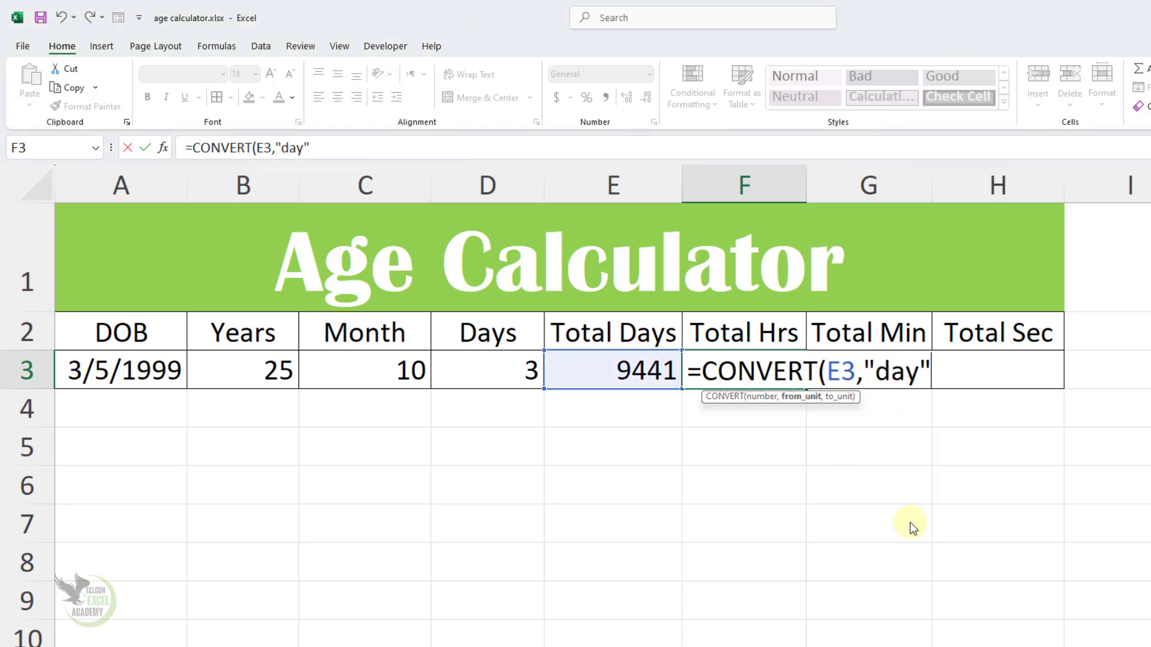
type(",")
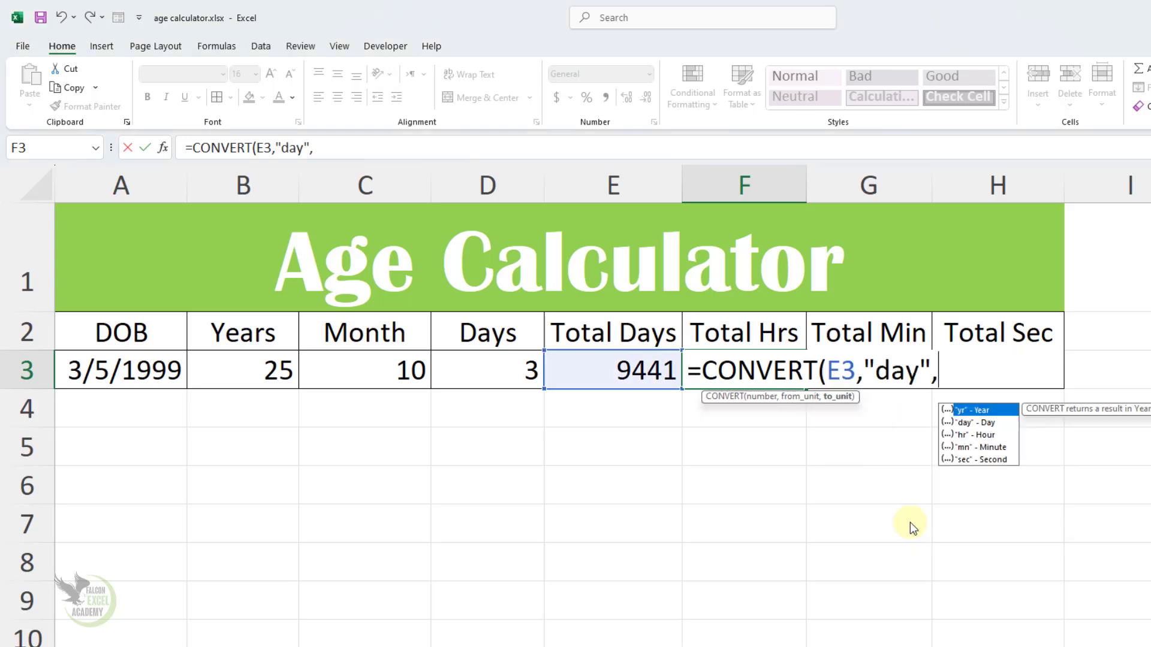
key("Down")
key("Down")
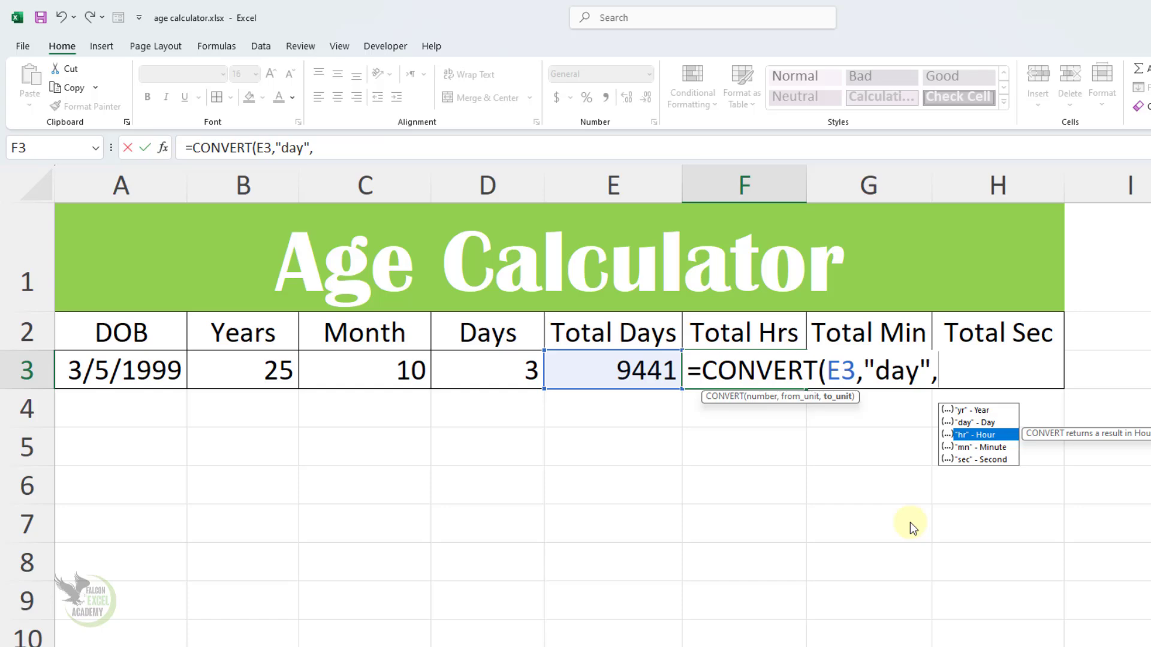
key("Tab")
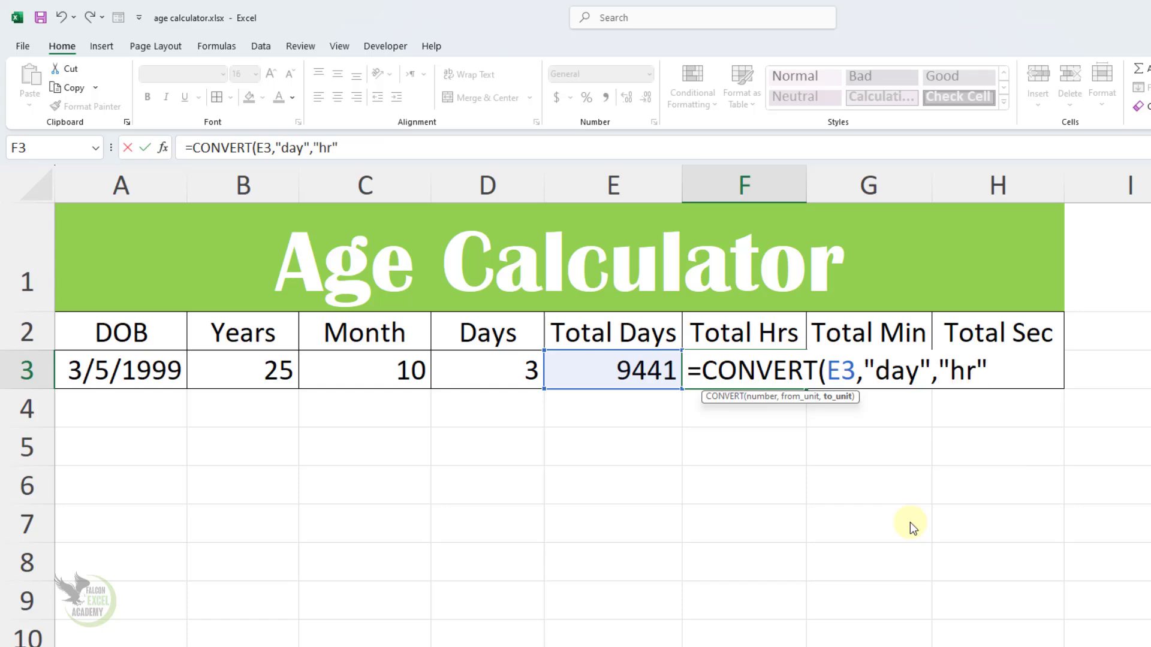
type(")")
key("Return")
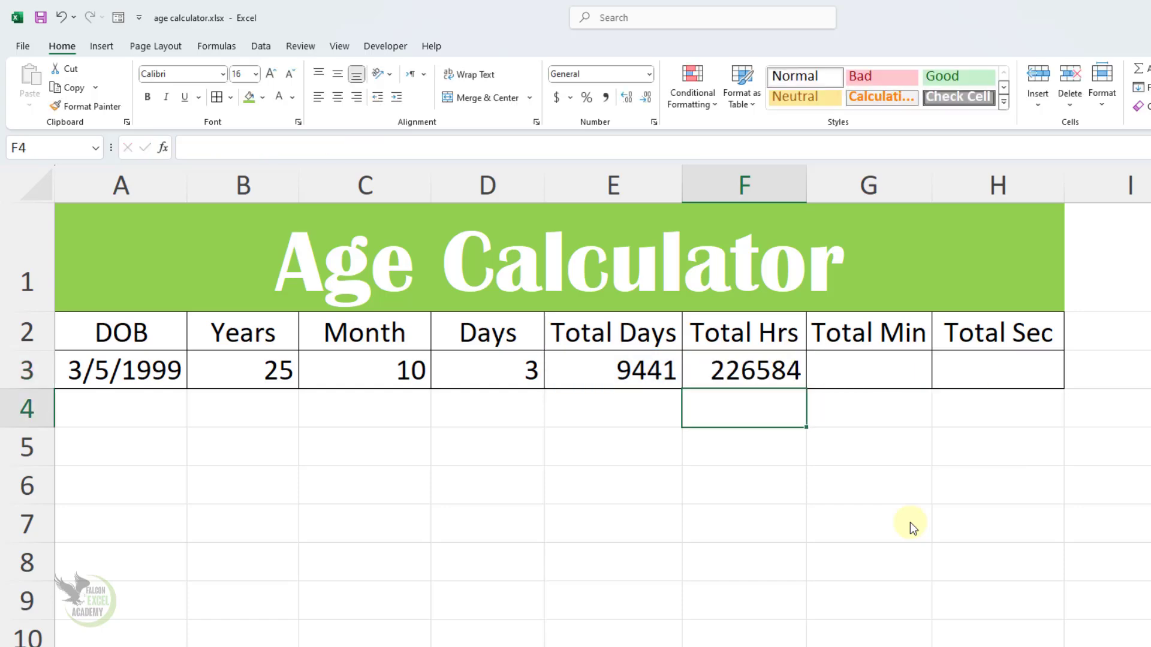
Step: Convert the total hours to minutes in cell G3 with the formula =CONVERT(F3,"hr","mn")
key("Up")
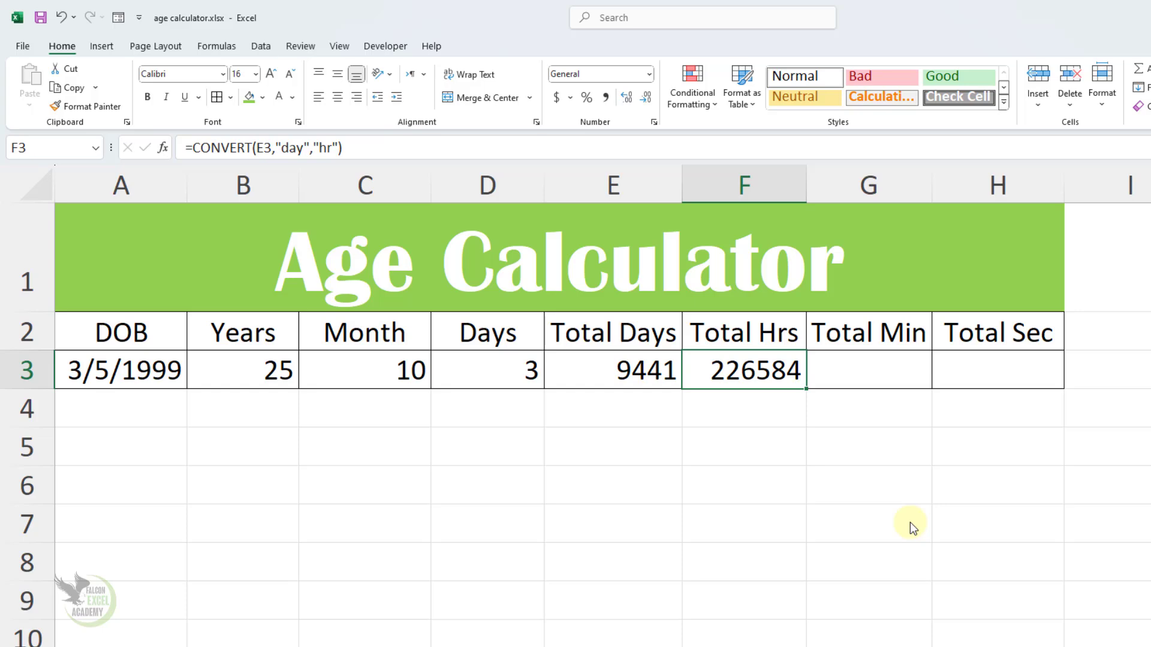
key("Right")
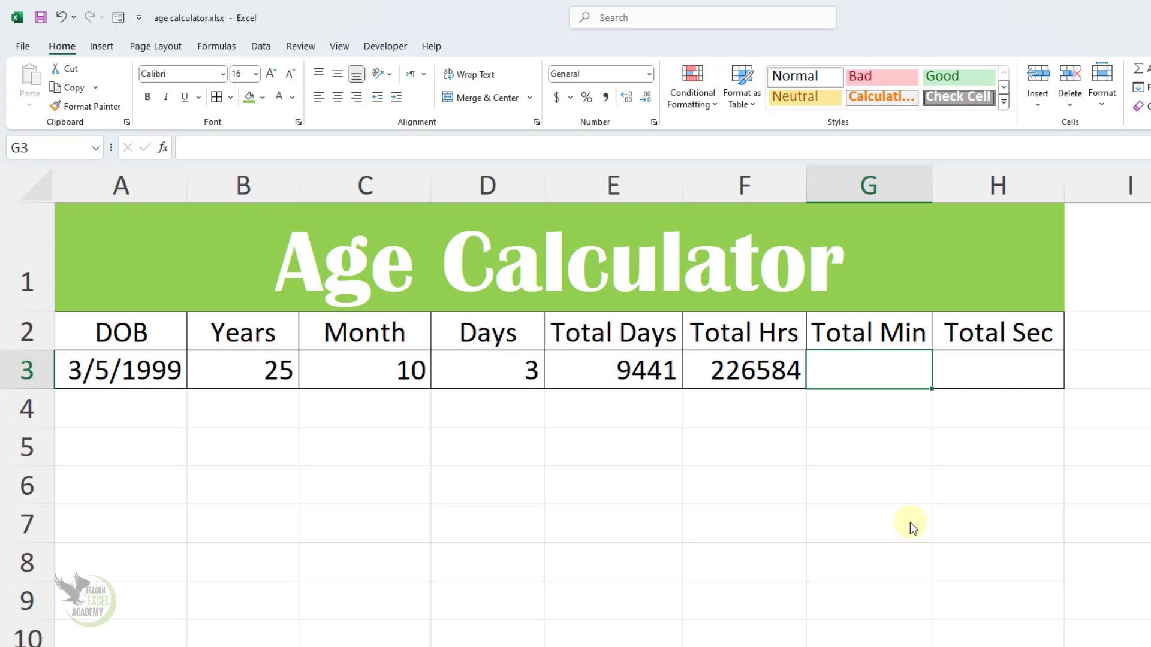
type("=conve")
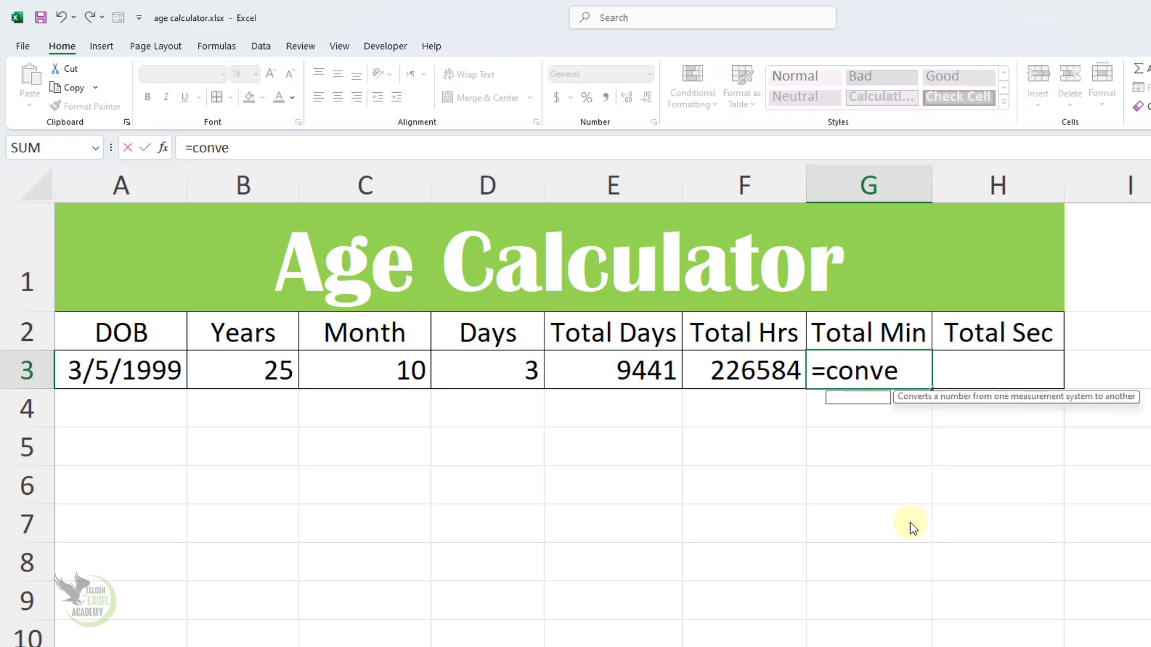
key("Tab")
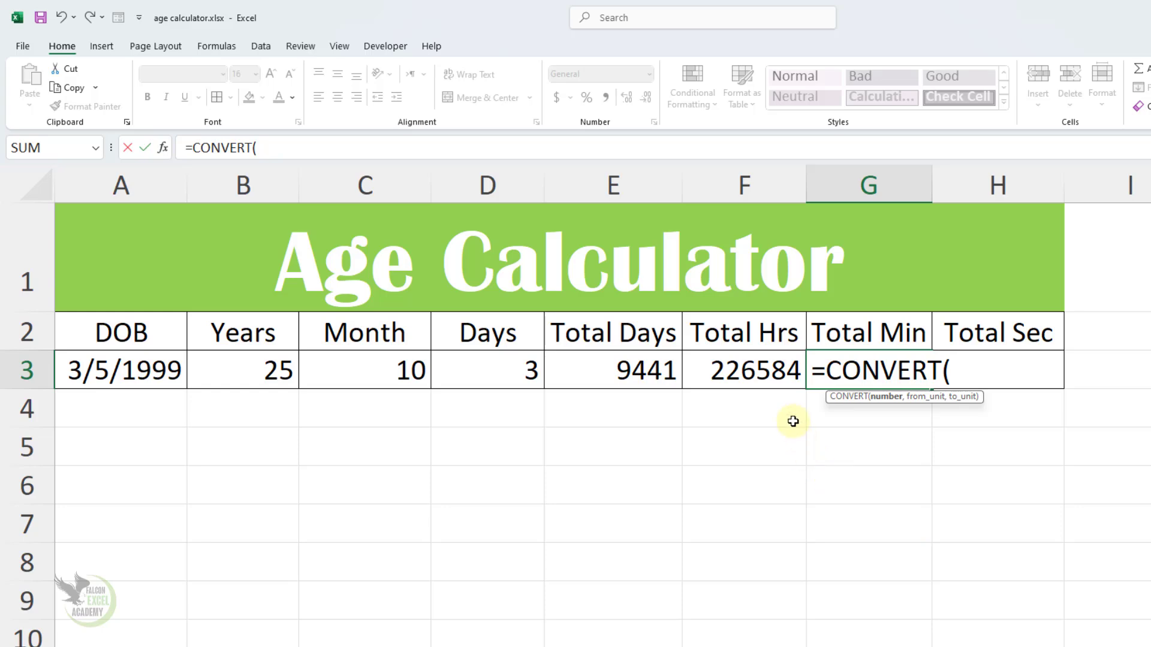
left_click(791, 371)
type(",")
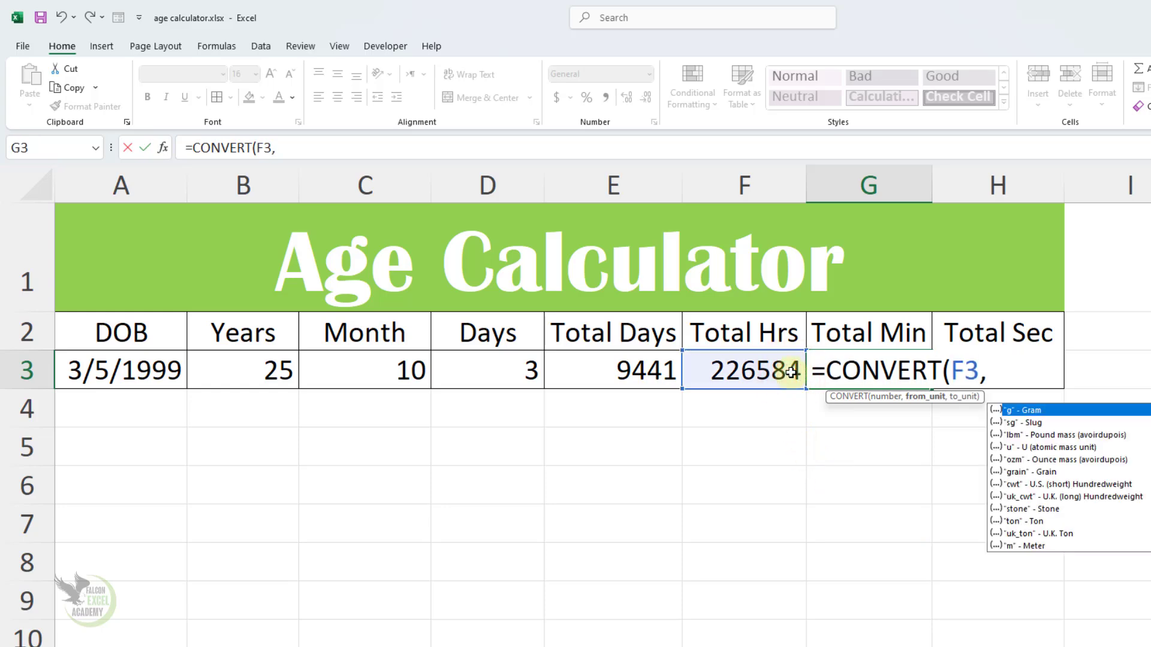
key("Down")
key("Down")
key("Down")
key("Down")
key("Down")
key("Down")
key("Down")
key("Down")
key("Down")
key("Down")
key("Down")
key("Down")
key("Down")
key("Down")
key("Down")
key("Down")
key("Down")
key("Down")
key("Down")
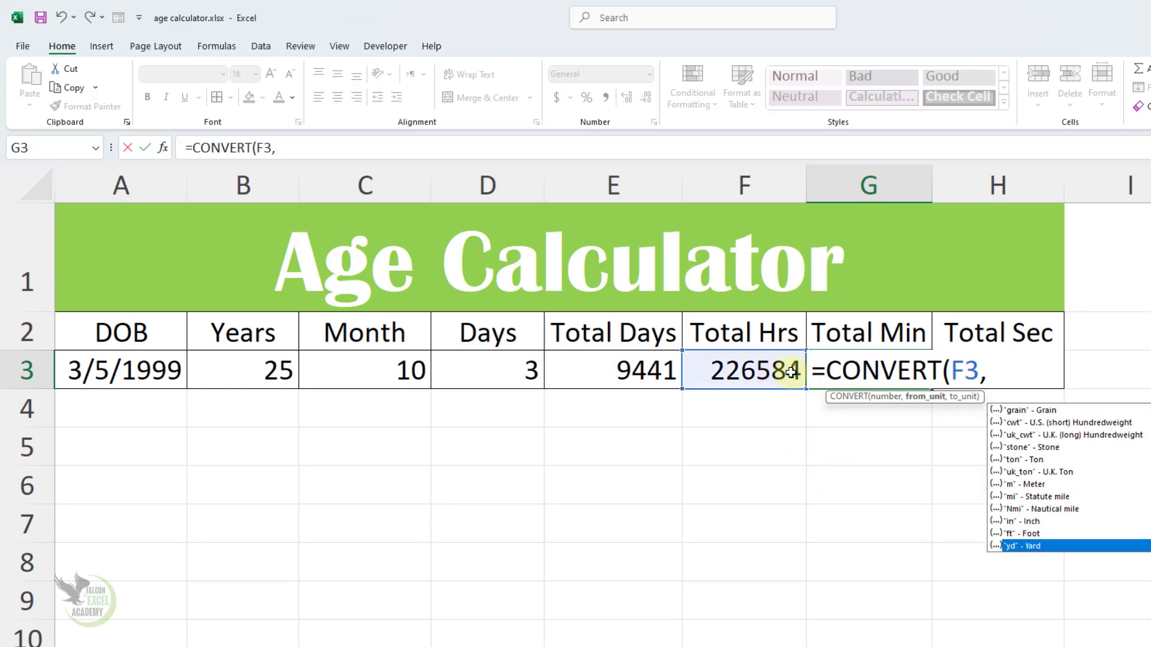
key("Down")
key("Down")
key("Down")
key("Down")
key("Down")
key("Down")
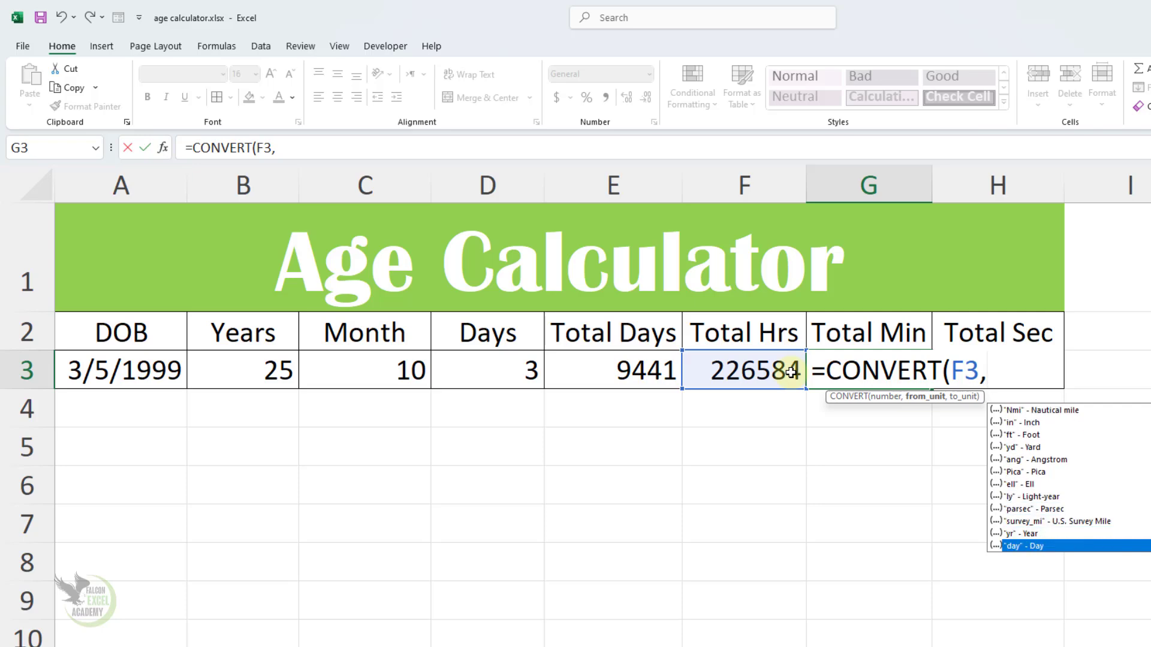
key("Tab")
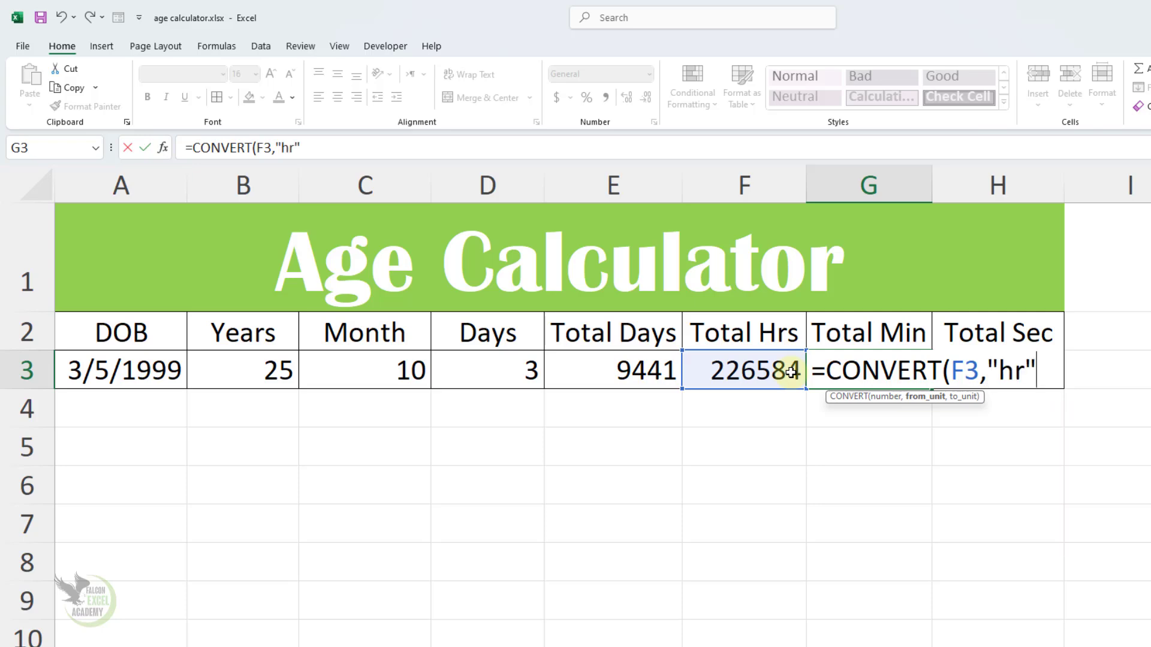
type(",")
key("Down")
key("Down")
key("Down")
key("Down")
key("Tab")
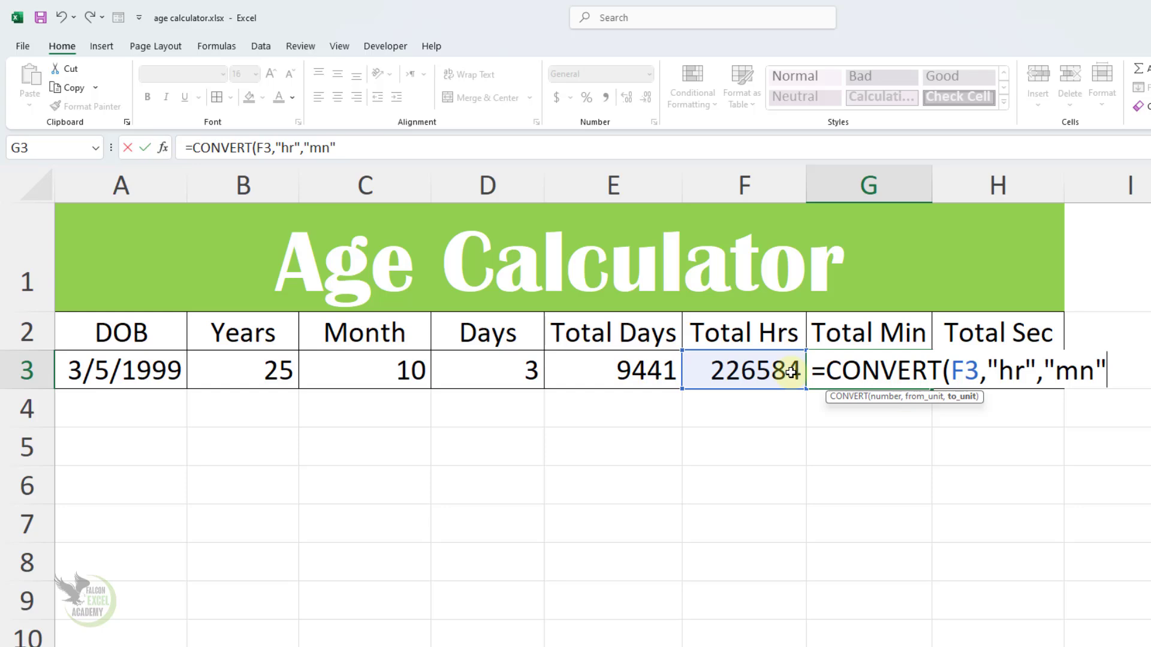
type(")")
key("Return")
Step: Widen the Total Min and Total Sec columns (G and H) so that long numbers fit
key("Up")
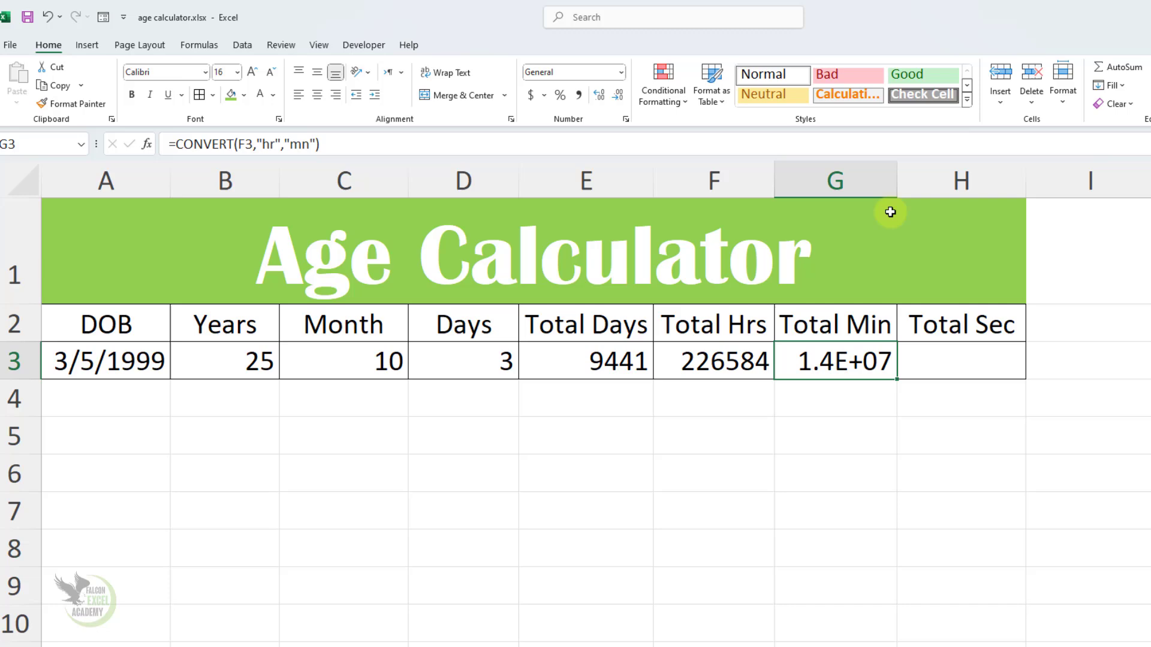
left_click_drag(896, 181, 928, 186)
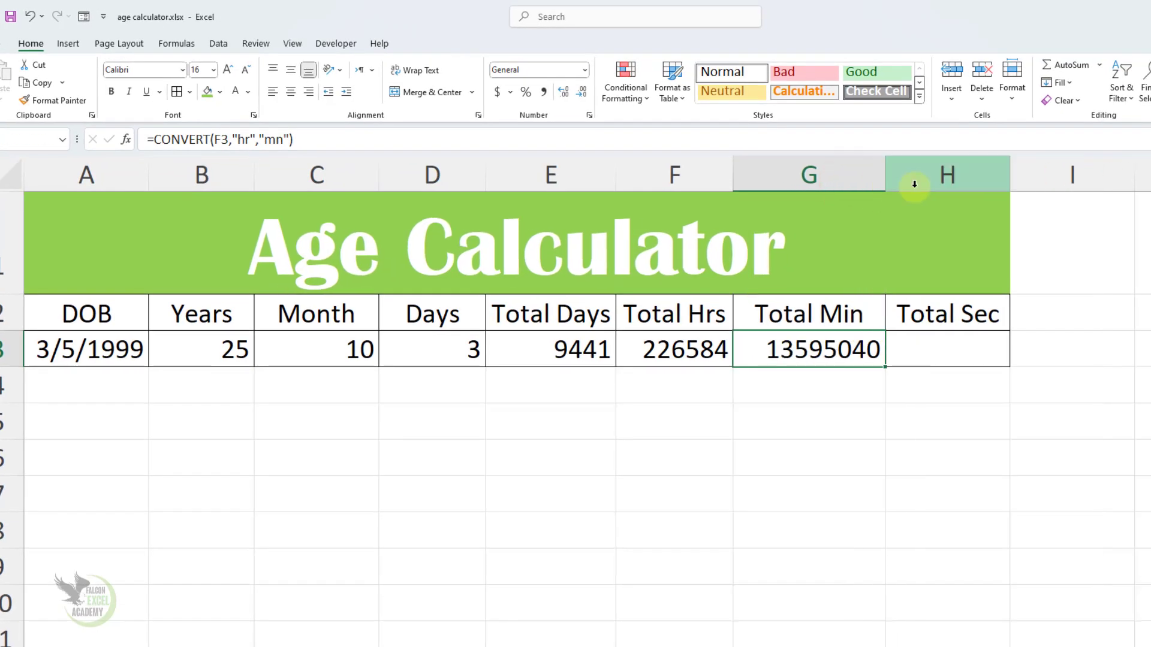
left_click_drag(1011, 173, 1078, 174)
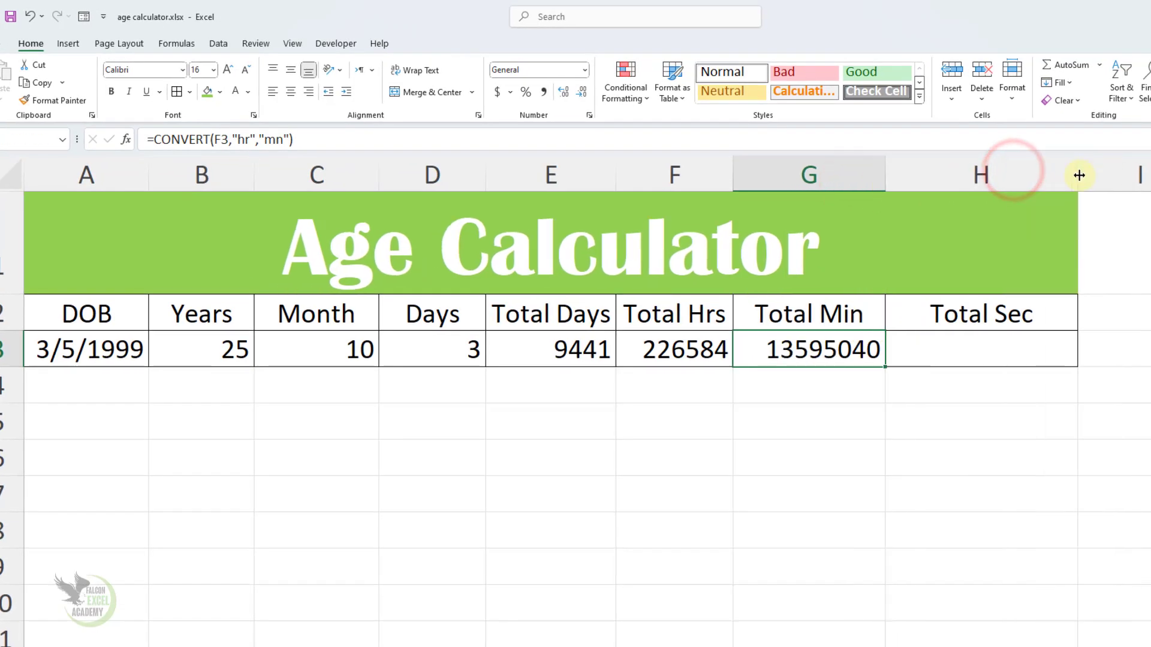
Step: Convert the total minutes to seconds in cell H3 with the formula =CONVERT(G3,"mn","sec")
left_click(1026, 353)
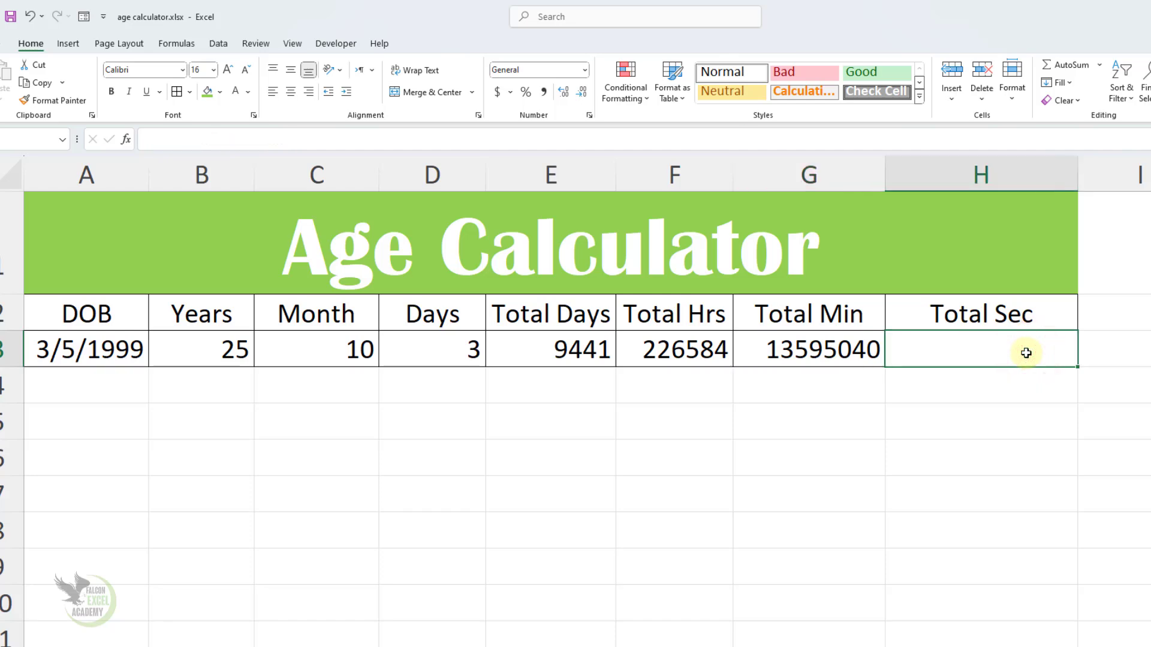
type("=conver")
key("Tab")
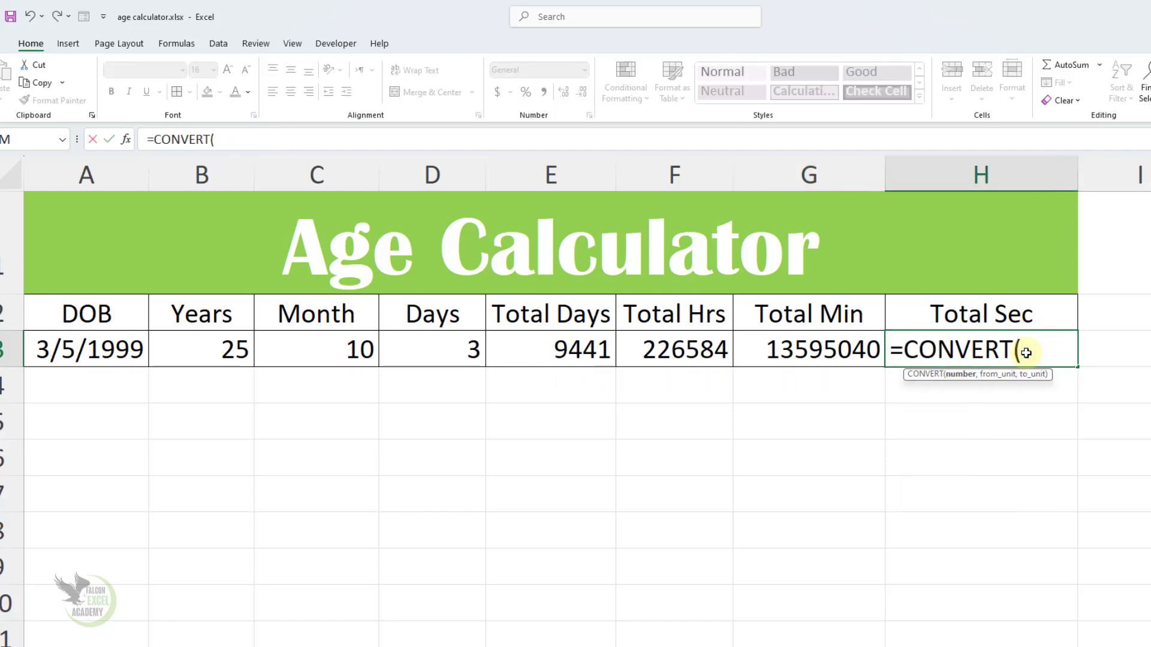
left_click(838, 352)
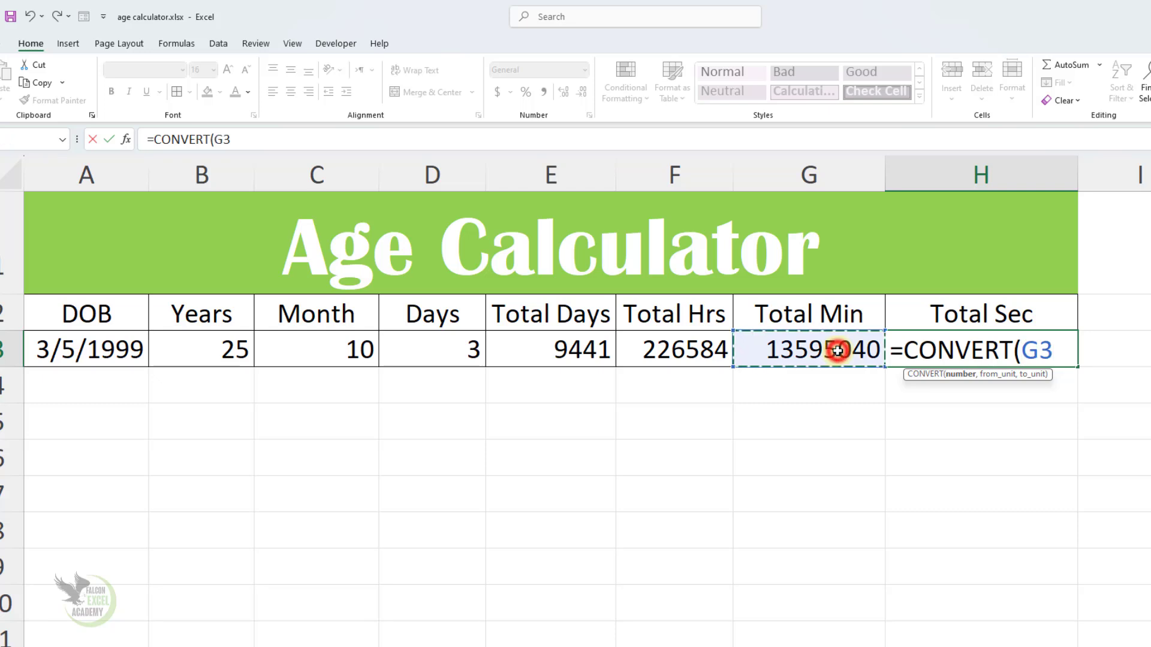
type(",")
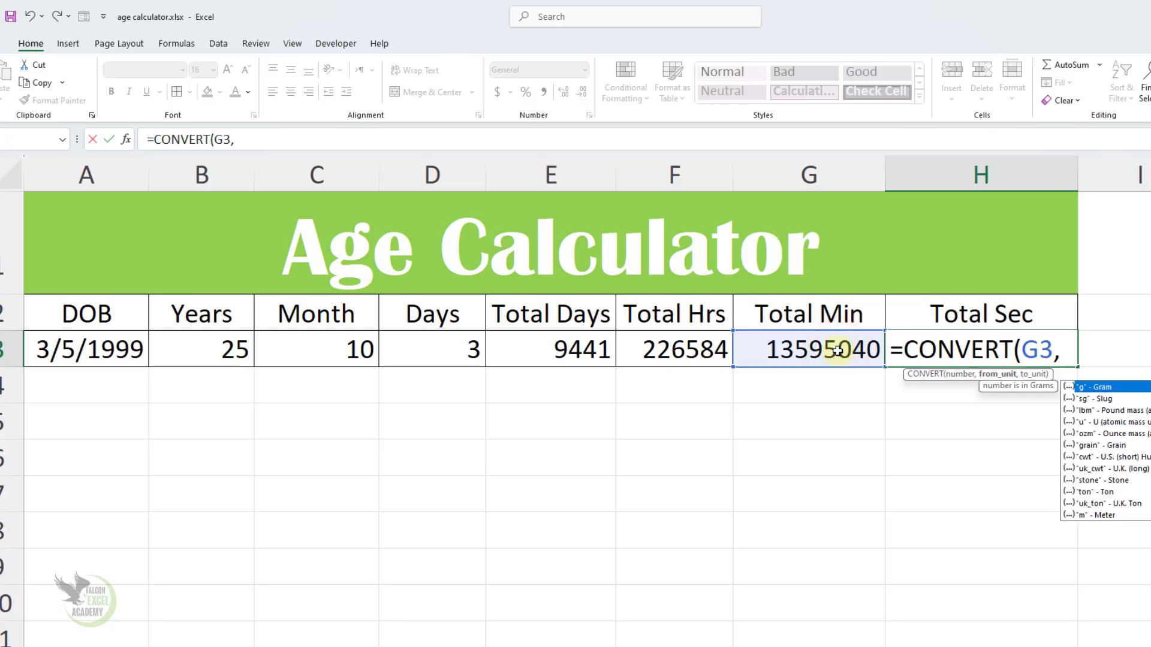
key("Down")
key("Down")
key("Down")
key("Down")
key("Down")
key("Down")
key("Down")
key("Down")
key("Down")
key("Down")
key("Down")
key("Down")
key("Down")
key("Down")
key("Down")
key("Down")
key("Down")
key("Down")
key("Down")
key("Down")
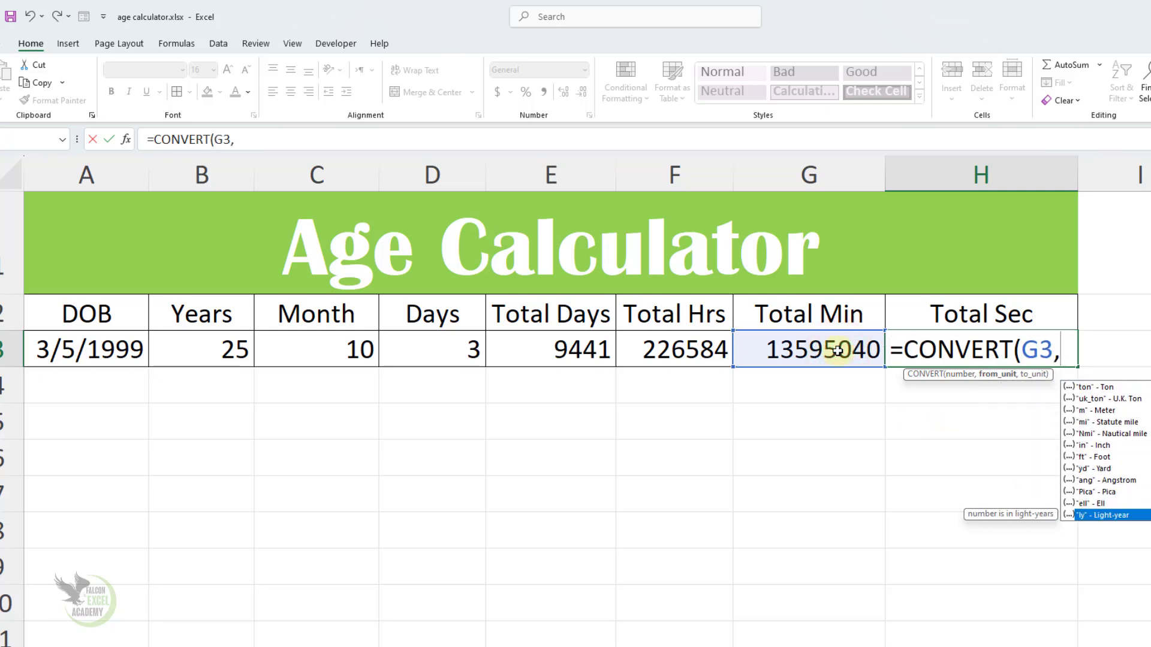
key("Down")
key("Down")
key("Down")
key("Down")
key("Down")
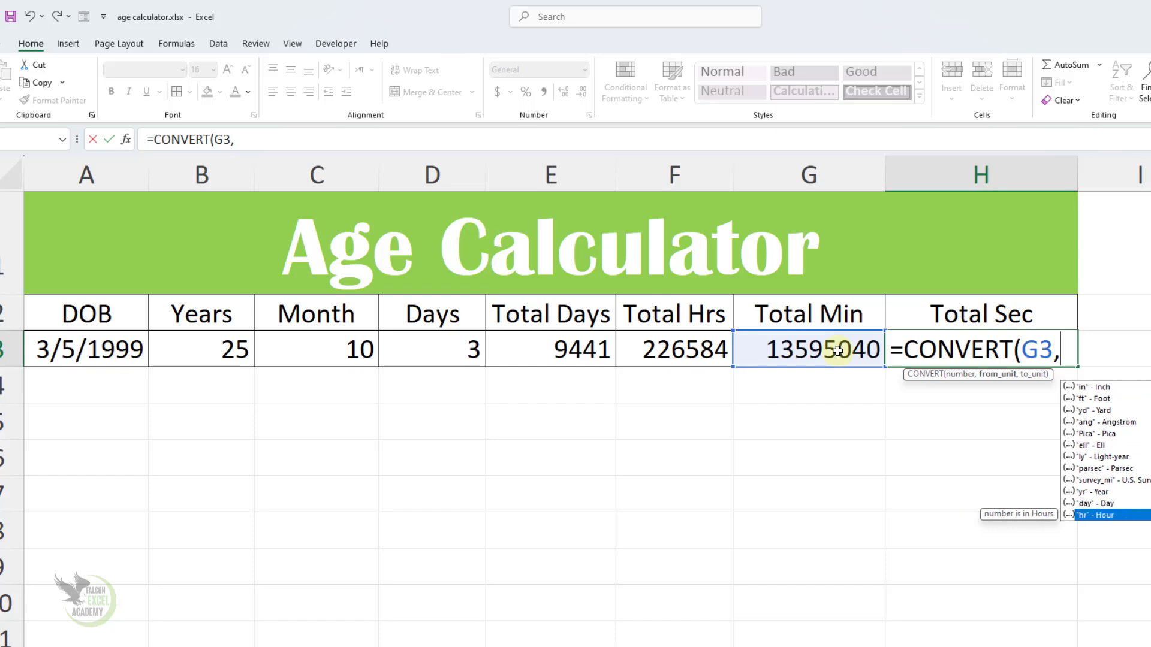
key("Down")
key("Tab")
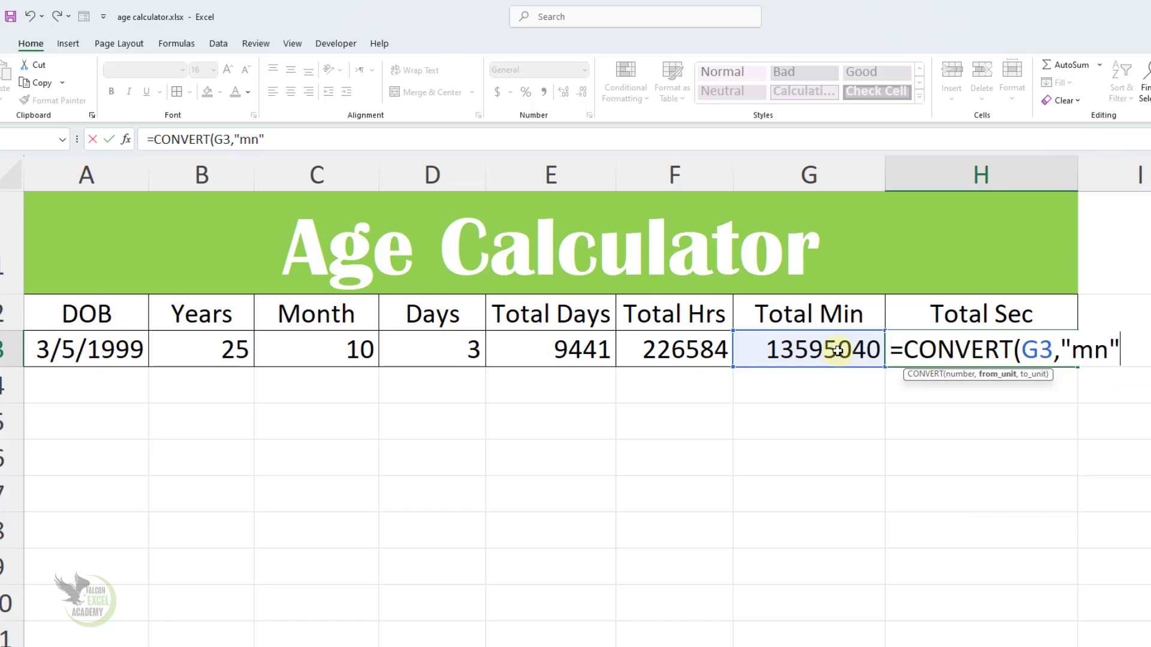
type(",")
key("Down")
key("Down")
key("Down")
key("Down")
key("Tab")
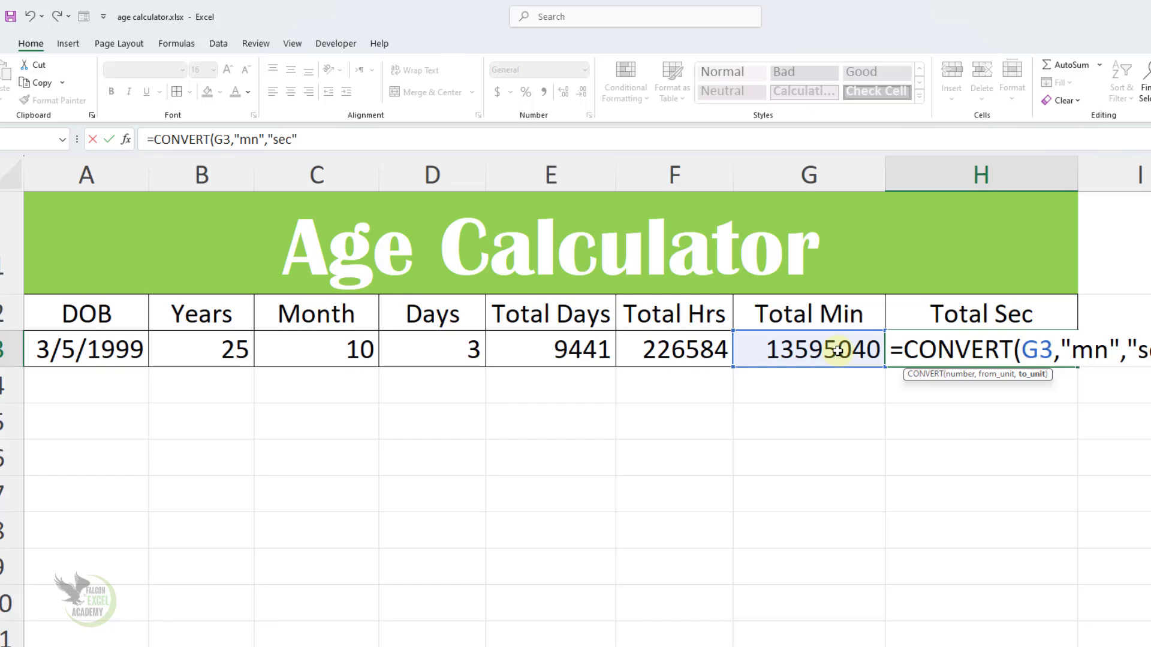
key("Return")
key("Up")
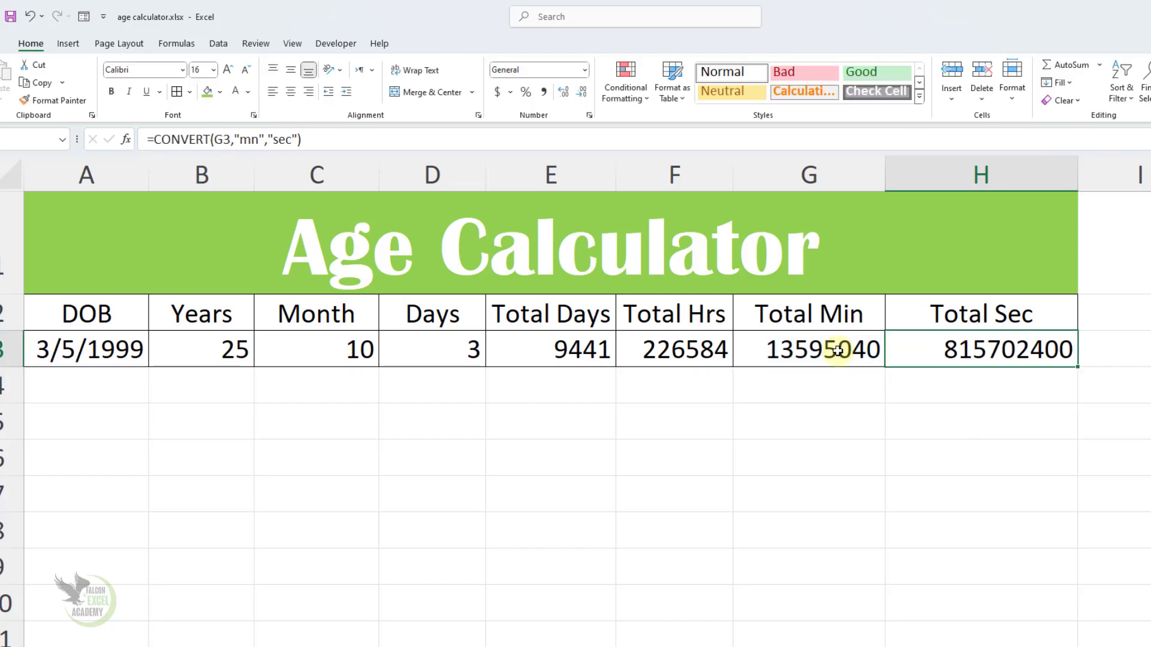
Step: Replace the date of birth in cell A3 with a different one to test the calculator
left_click(78, 349)
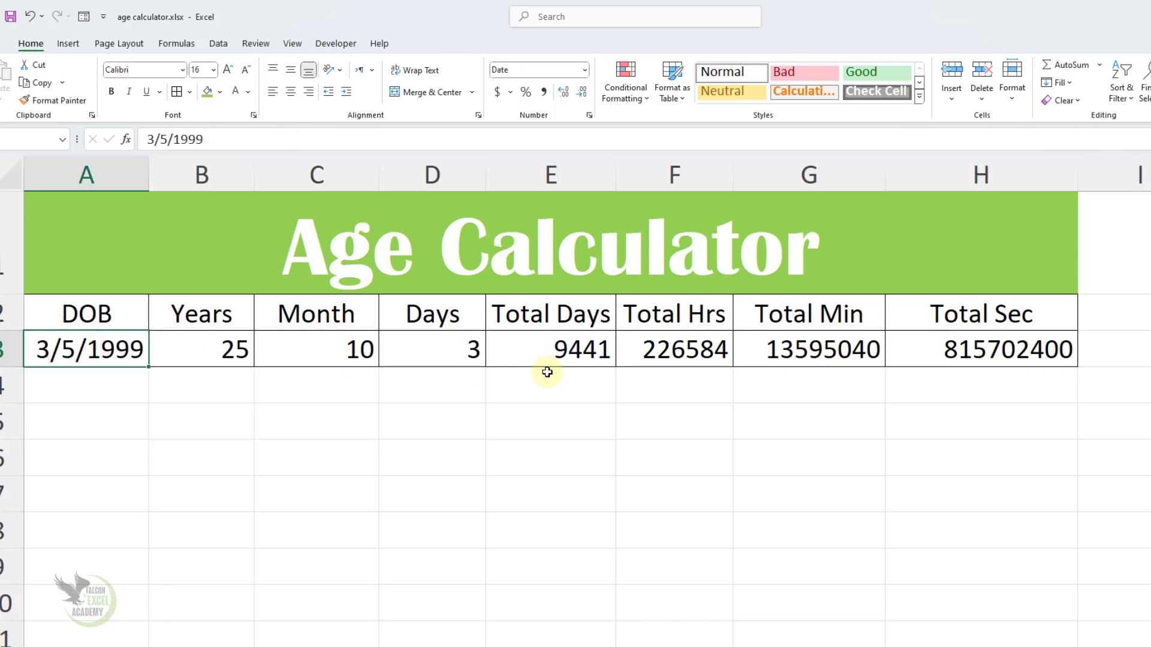
type("08-")
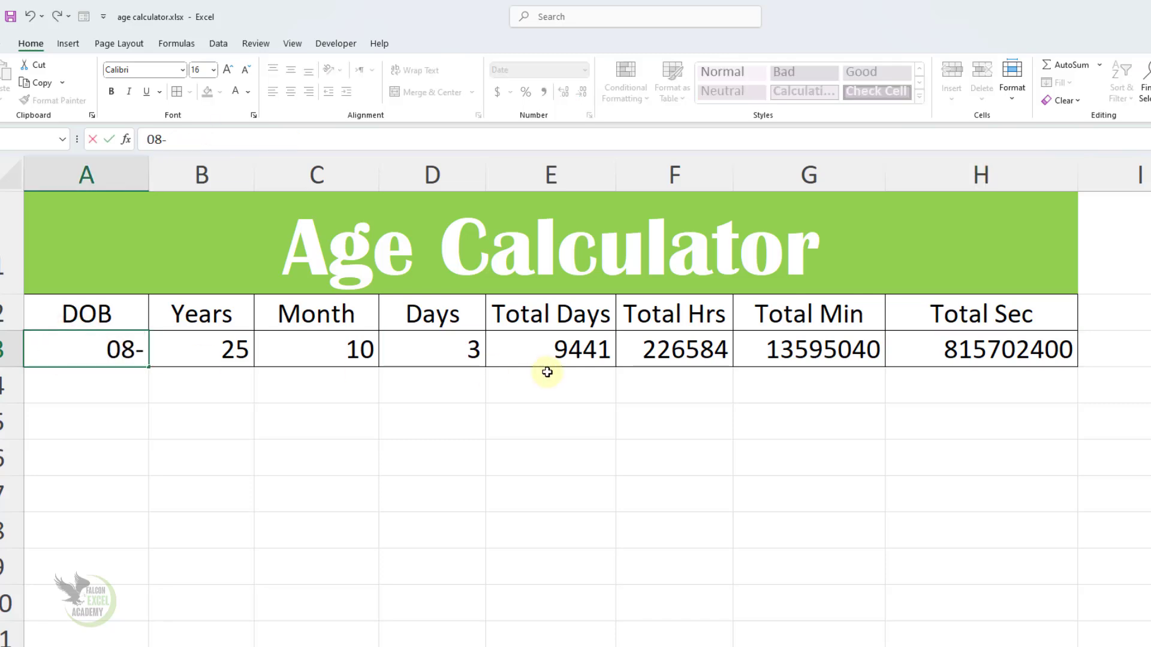
type("09-2001")
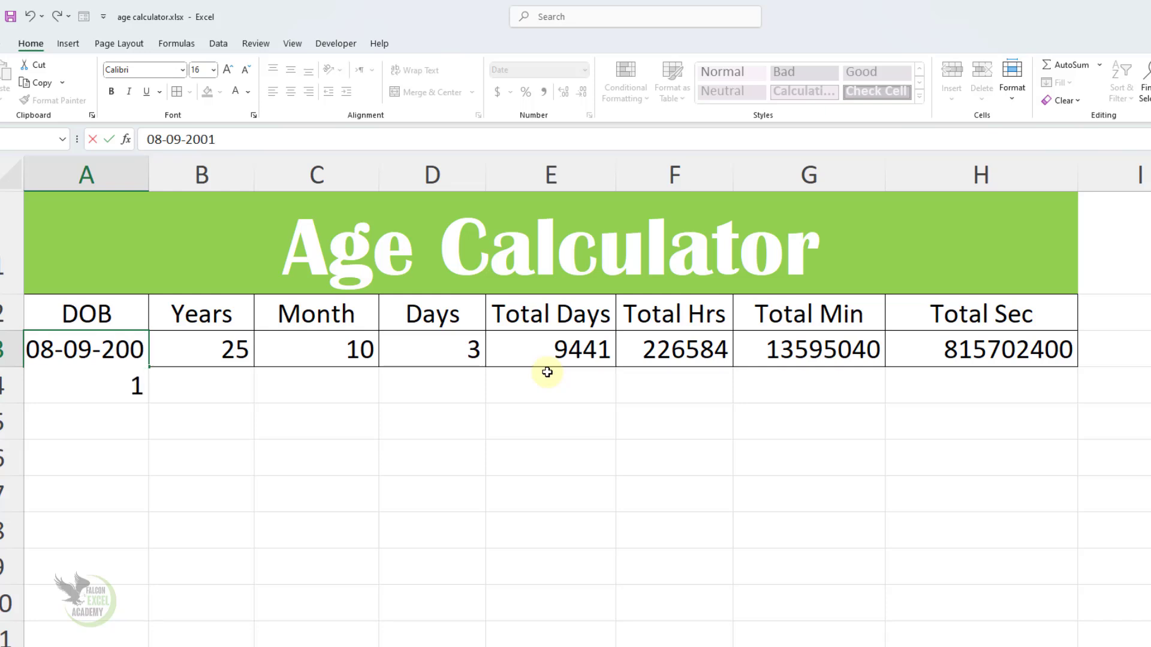
key("Return")
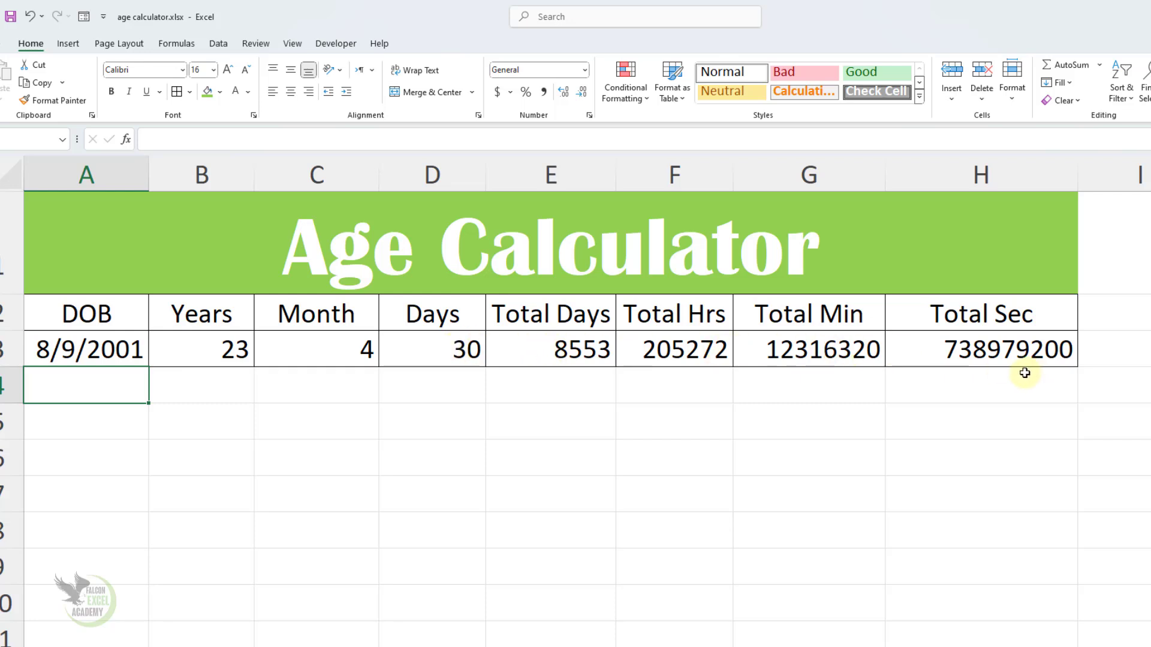
Step: Show the Years formula as text in cell B4 with =FORMULATEXT(B3)
left_click(211, 384)
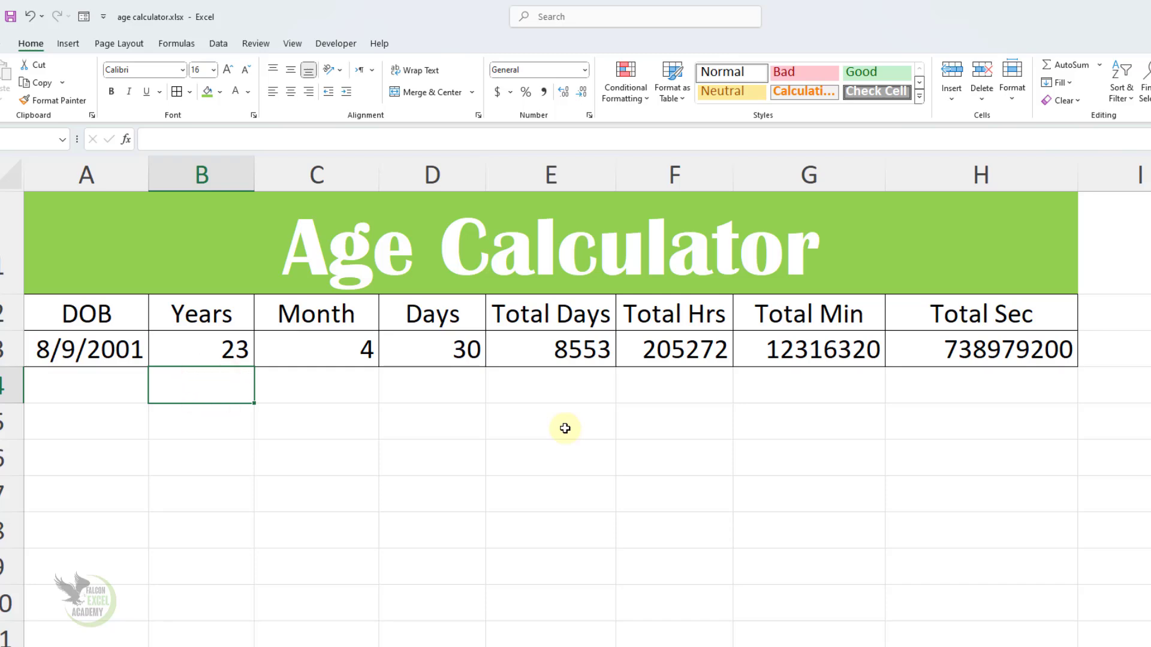
type("=form")
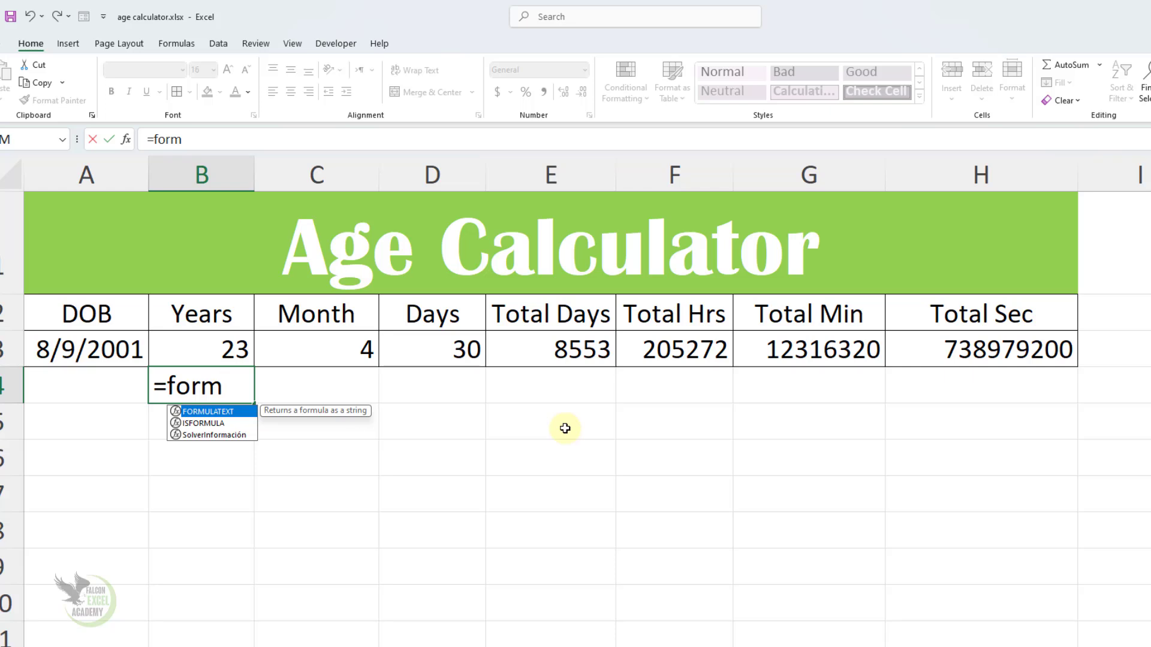
key("Tab")
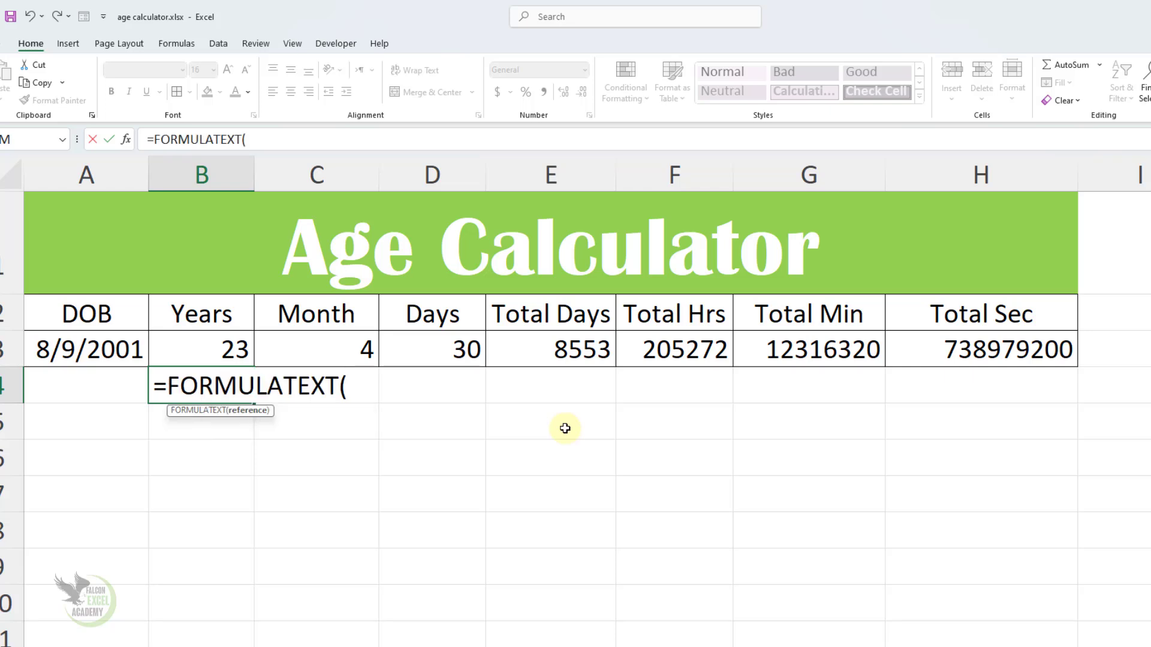
left_click(231, 354)
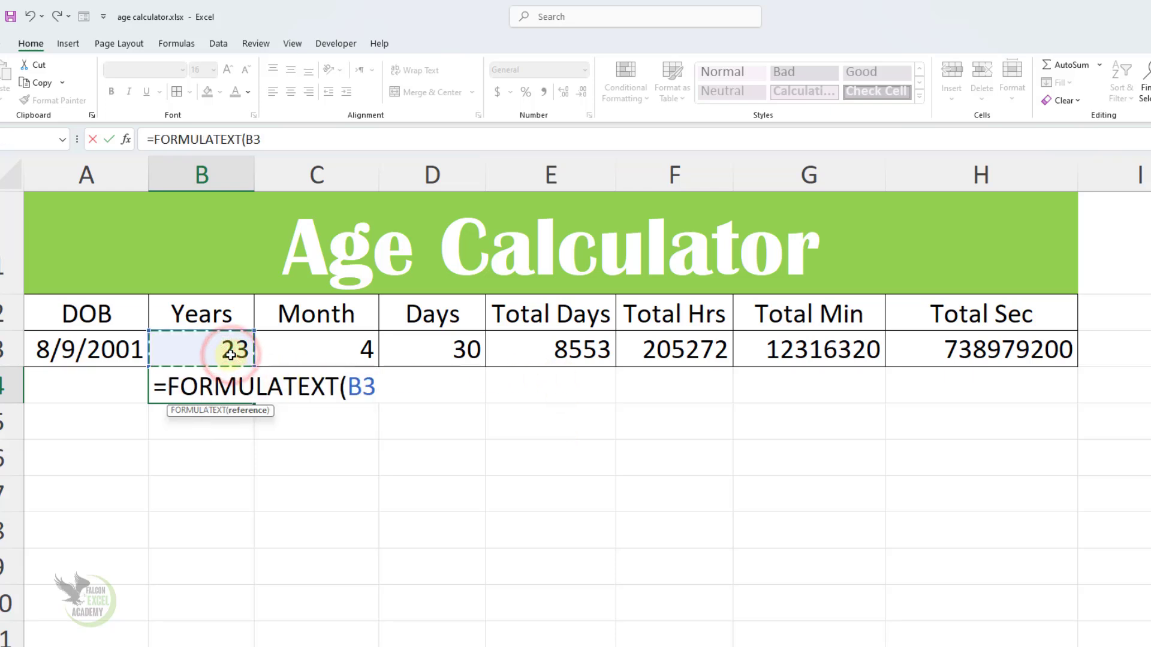
type(")")
key("Return")
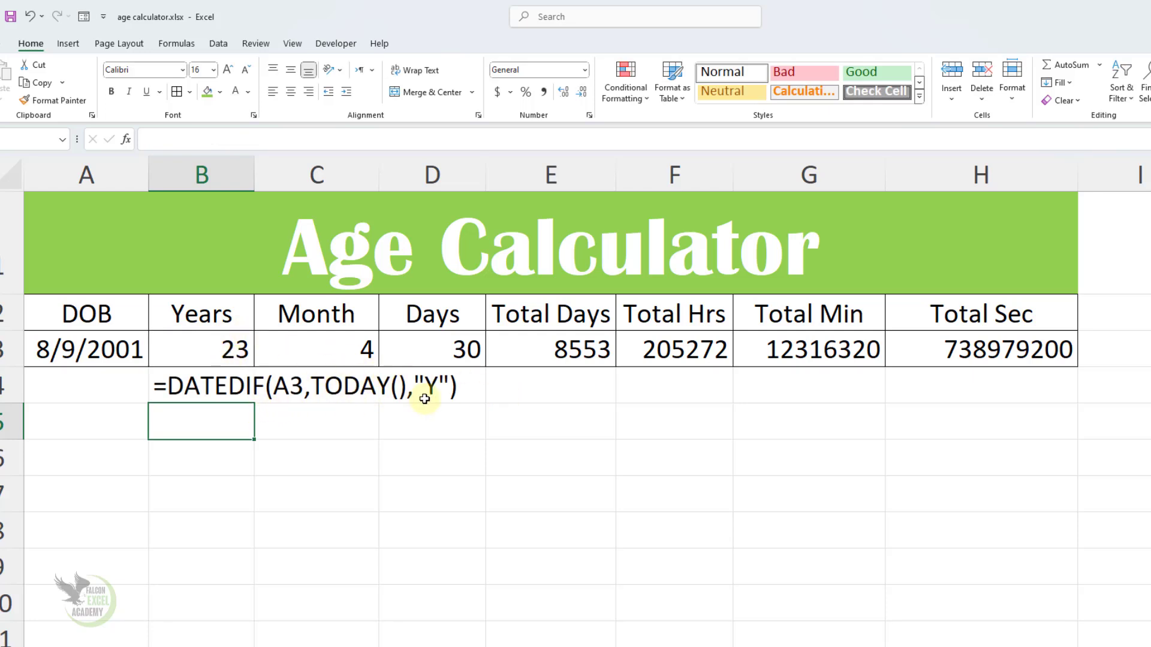
Step: Fill the FORMULATEXT formula from B4 across row 4 to H4
left_click(250, 388)
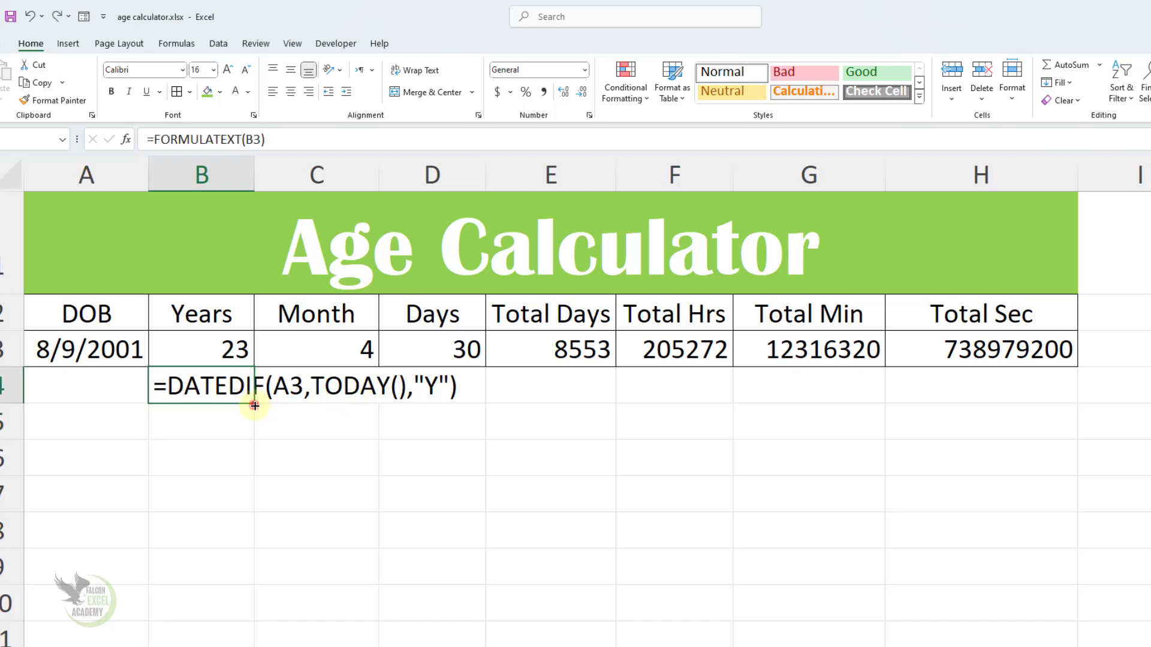
left_click_drag(255, 405, 941, 425)
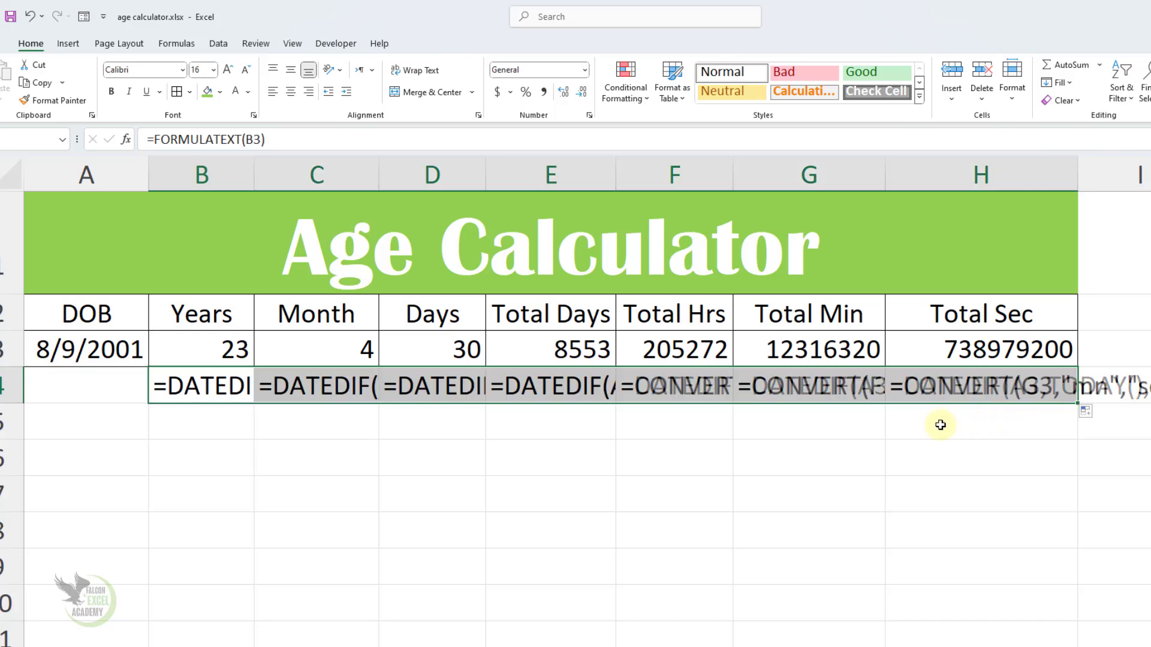
left_click(714, 530)
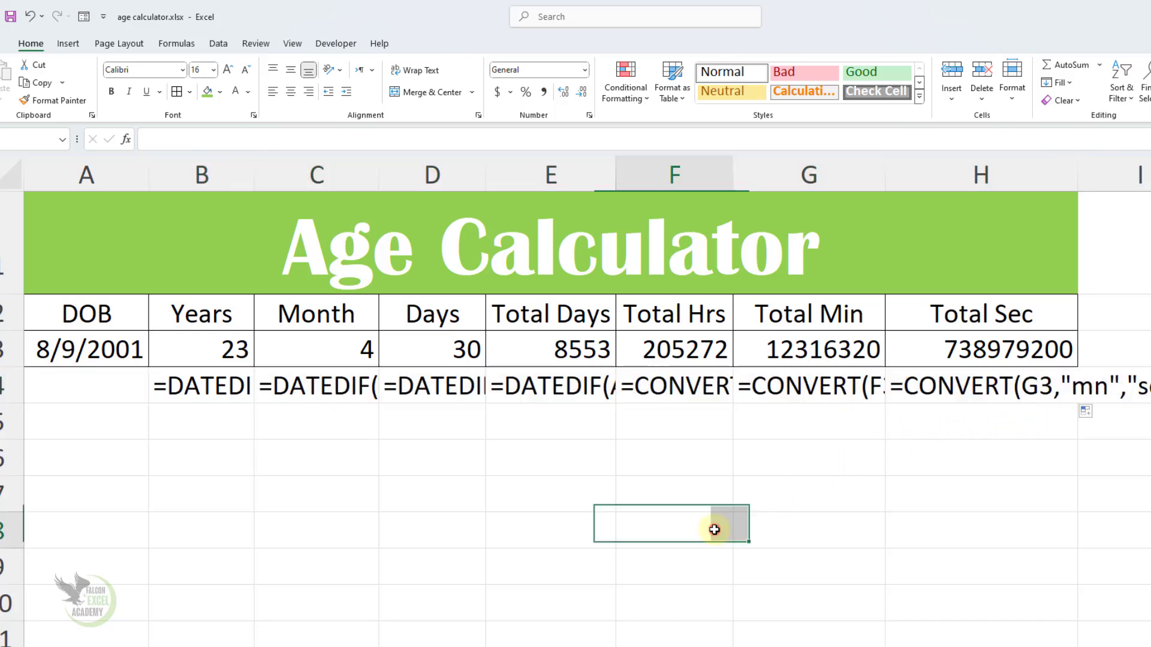
Step: AutoFit the widths of columns B through H so the formula texts in row 4 fit
left_click_drag(981, 175, 204, 175)
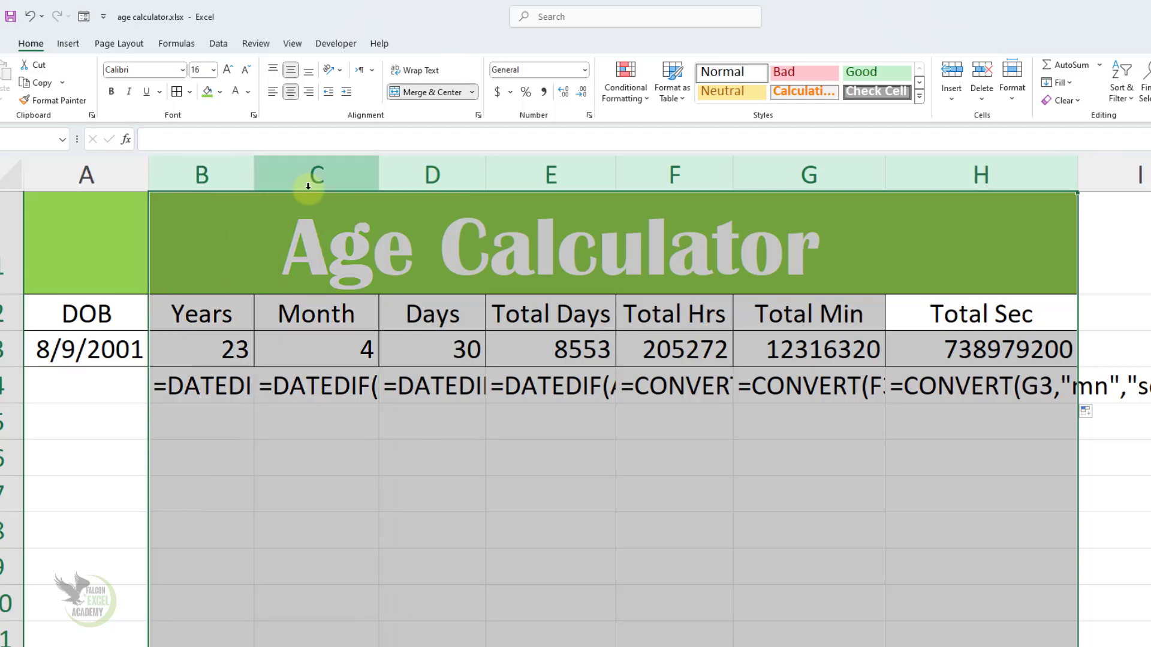
double_click(376, 175)
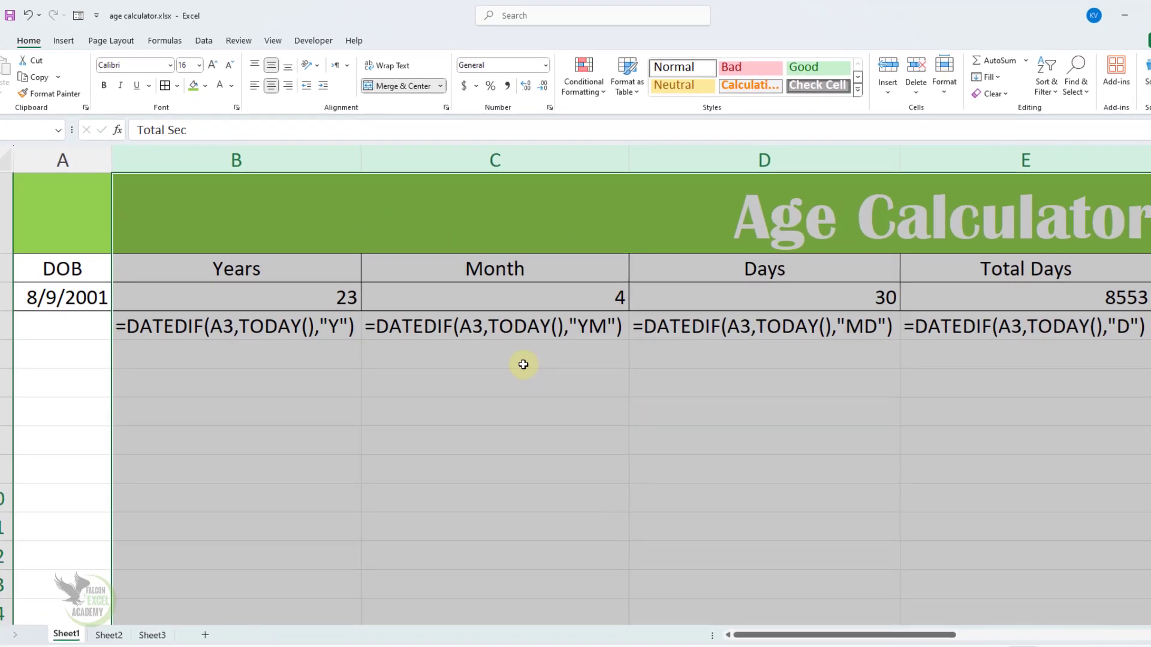
scroll(523, 364, "down", 3)
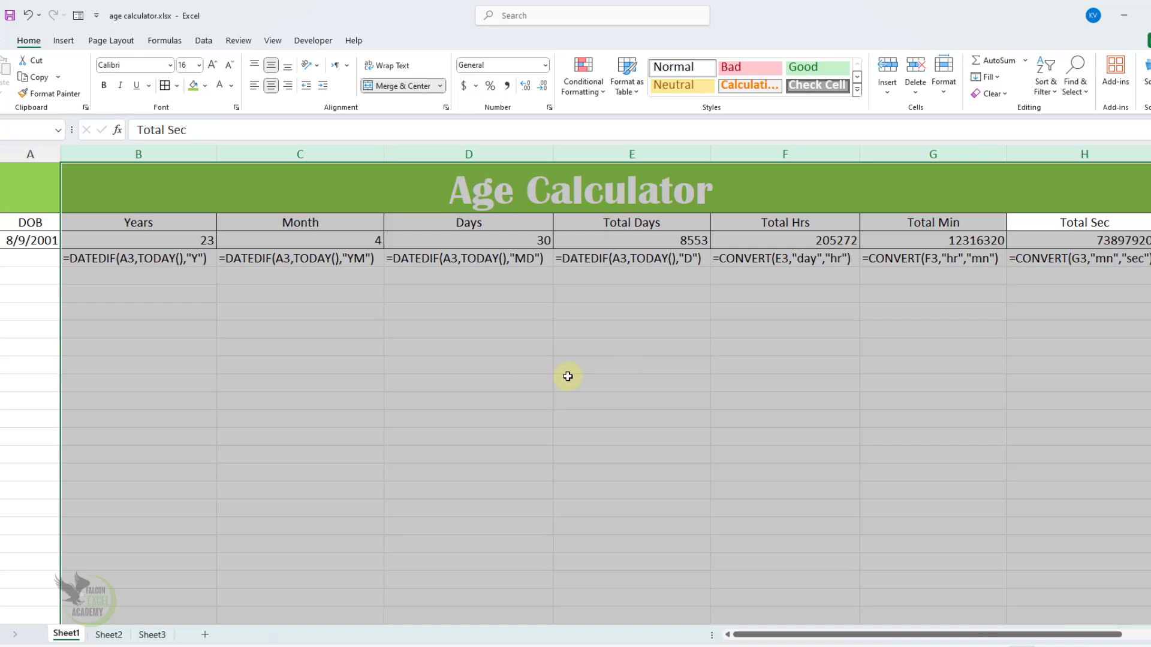
left_click(521, 375)
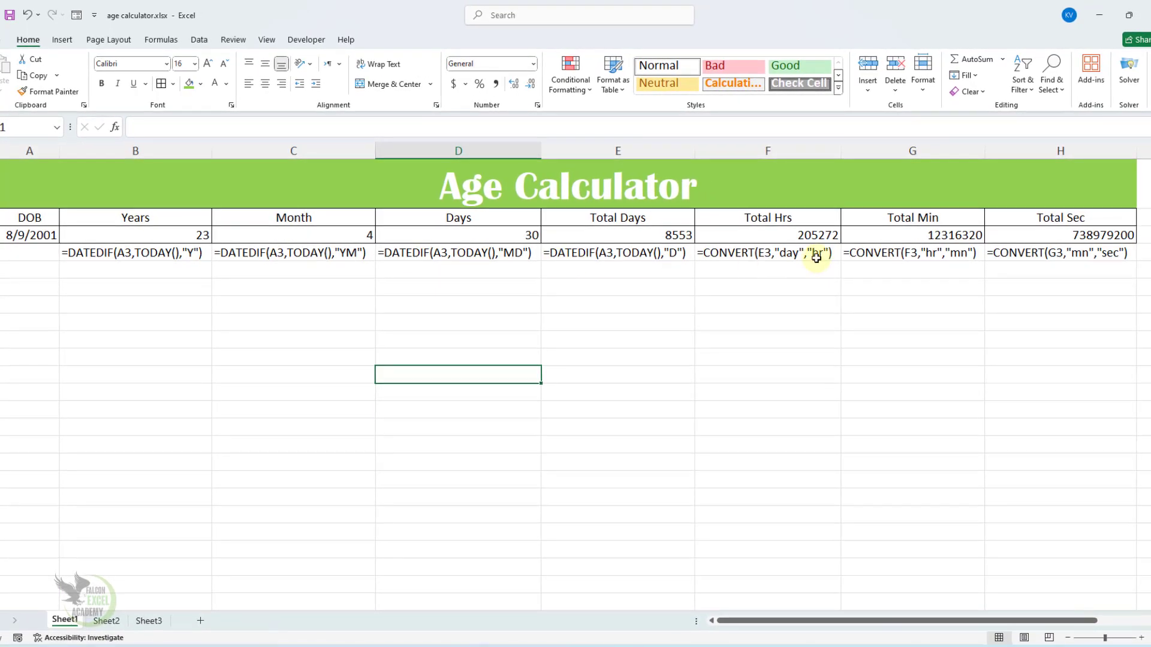